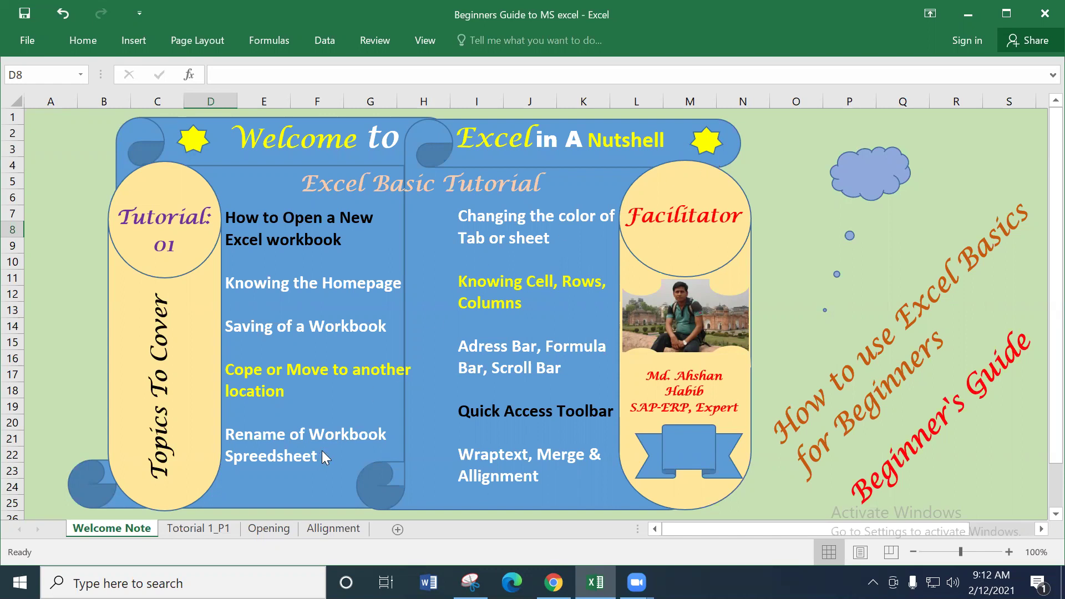
Switch to the Totorial 1_P1 sheet and launch Excel 2016 from the list of installed Windows programs
left_click(194, 529)
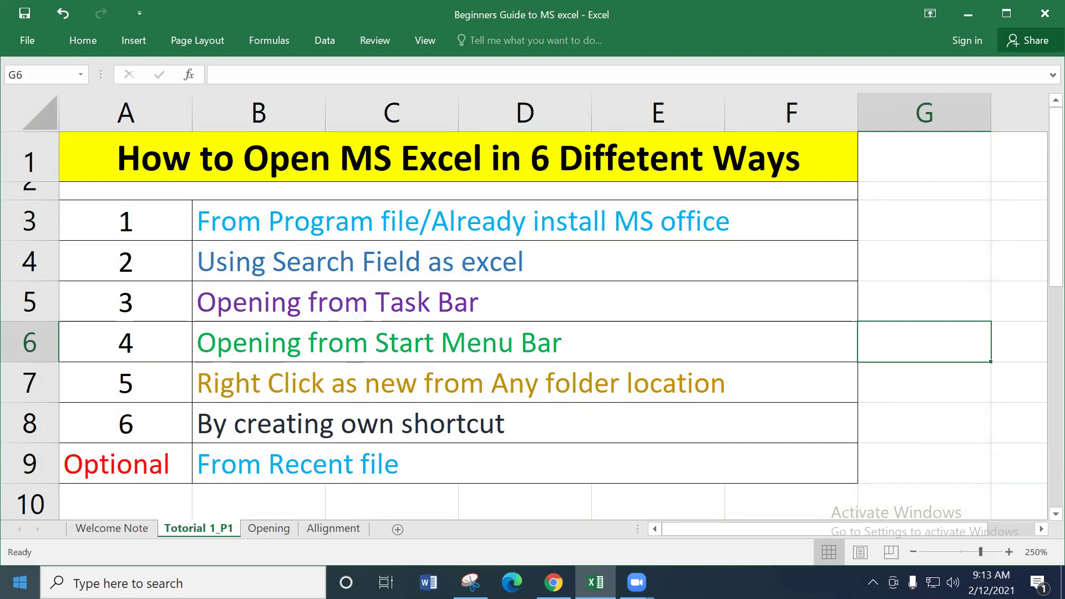
left_click(20, 582)
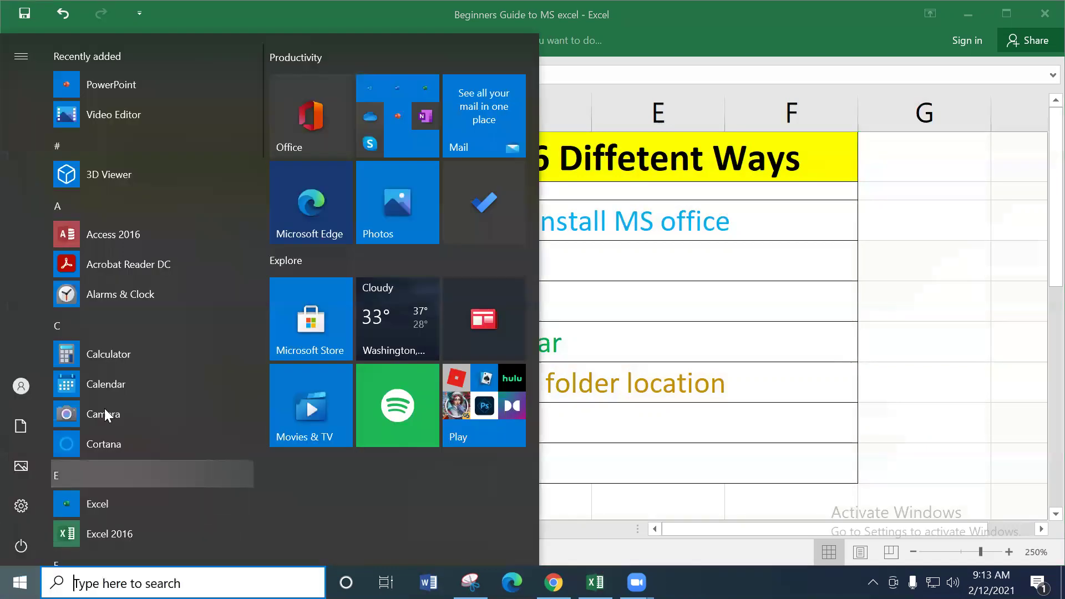
scroll(144, 324, "down", 3)
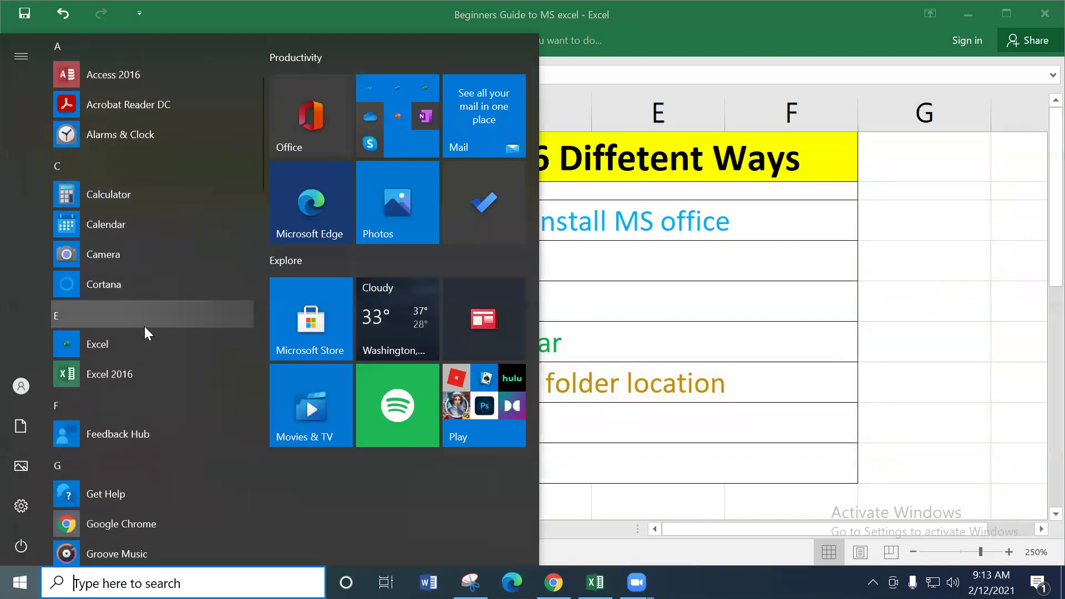
scroll(144, 326, "down", 10)
scroll(145, 326, "down", 15)
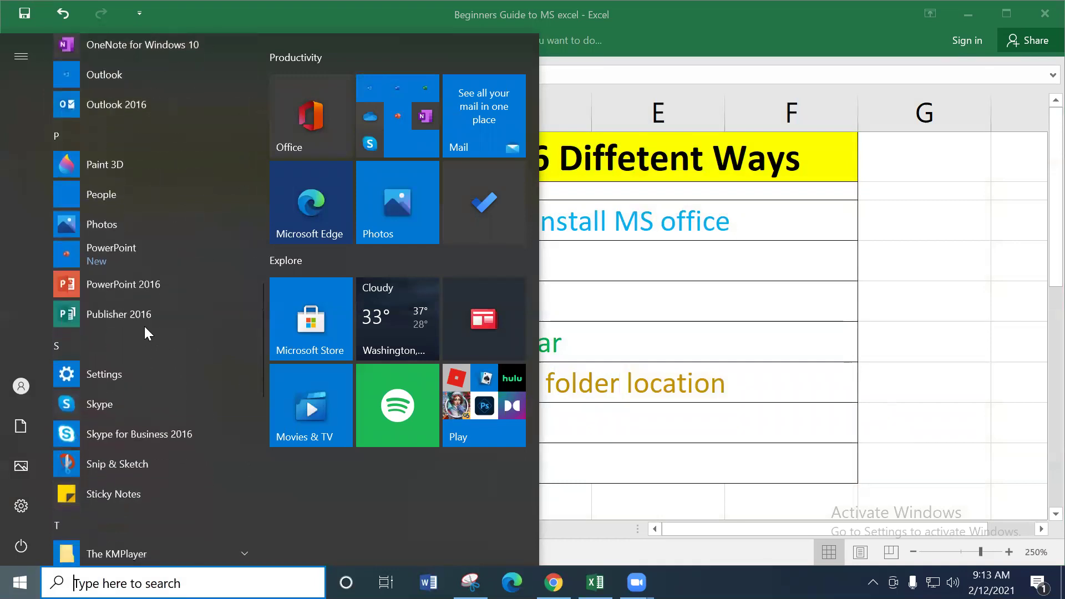
scroll(144, 326, "up", 20)
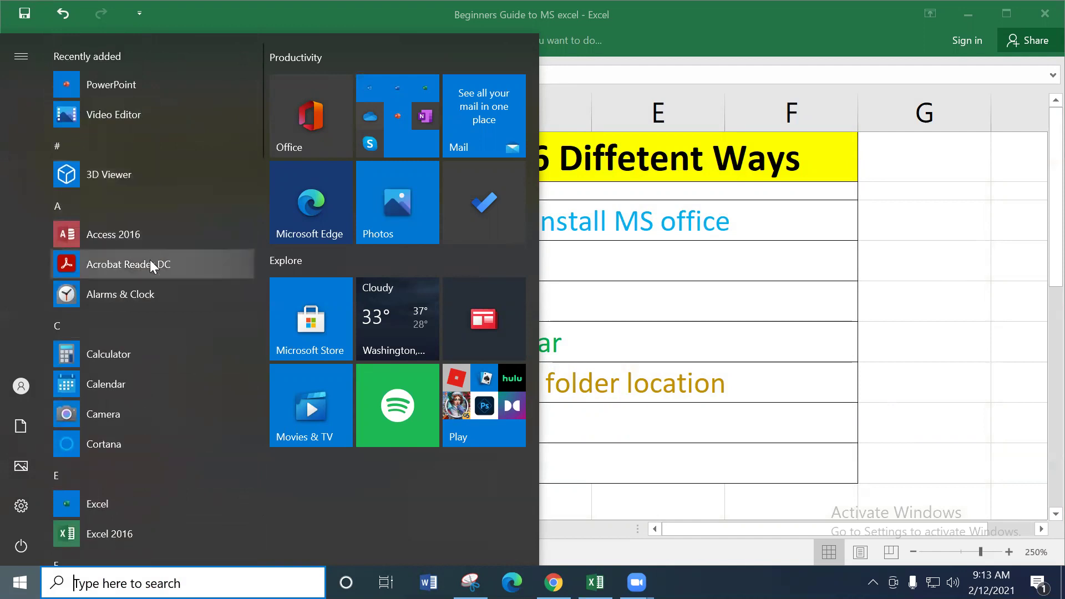
scroll(151, 271, "down", 3)
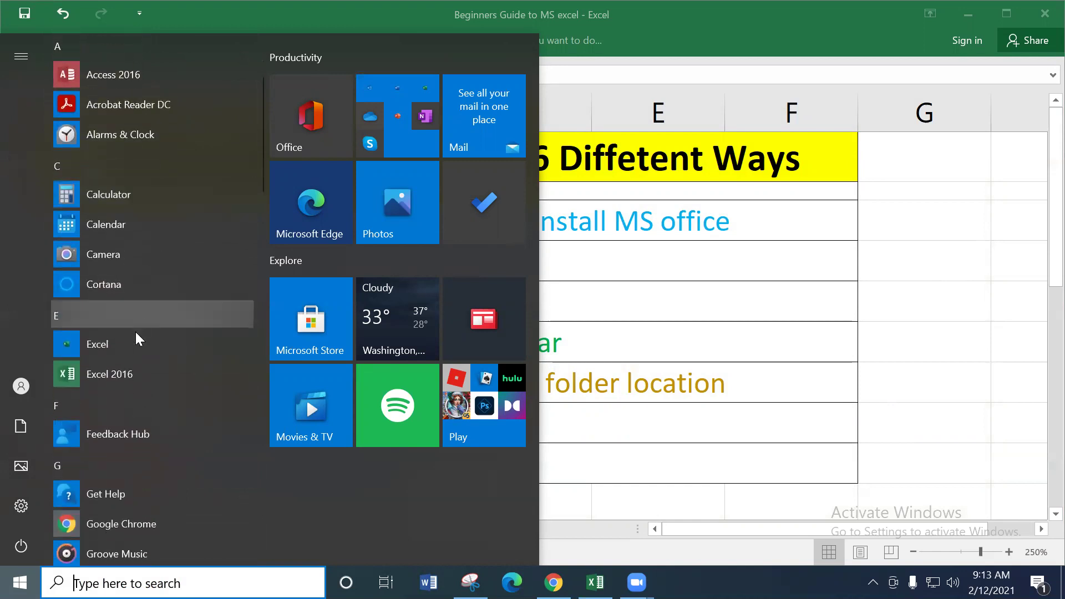
left_click(125, 376)
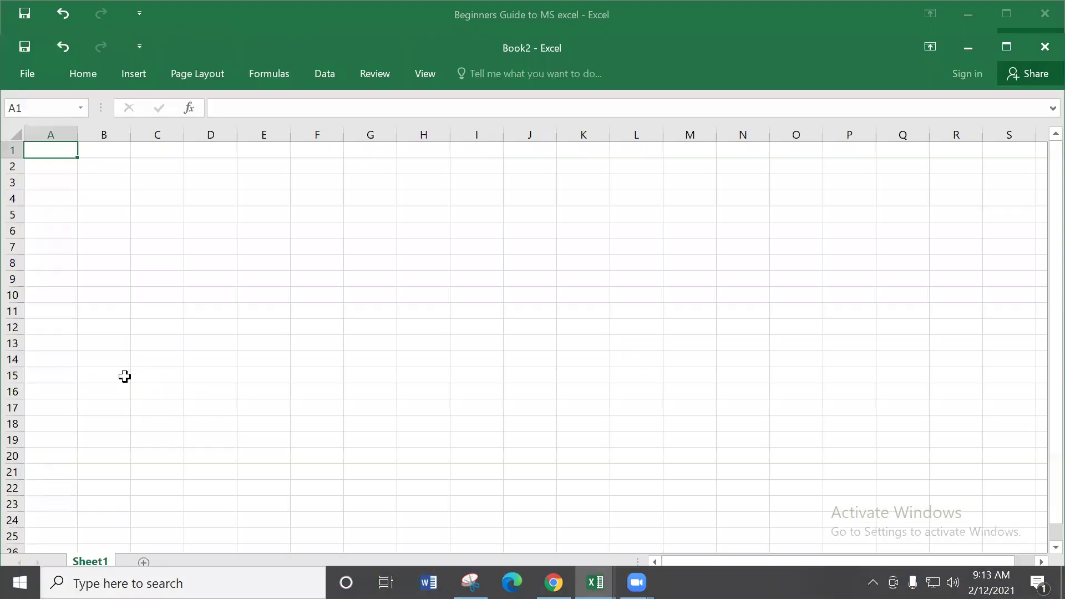
Look over the new blank workbook and close it to return to the Beginners Guide to MS excel workbook
scroll(172, 249, "down", 3)
scroll(169, 266, "up", 3)
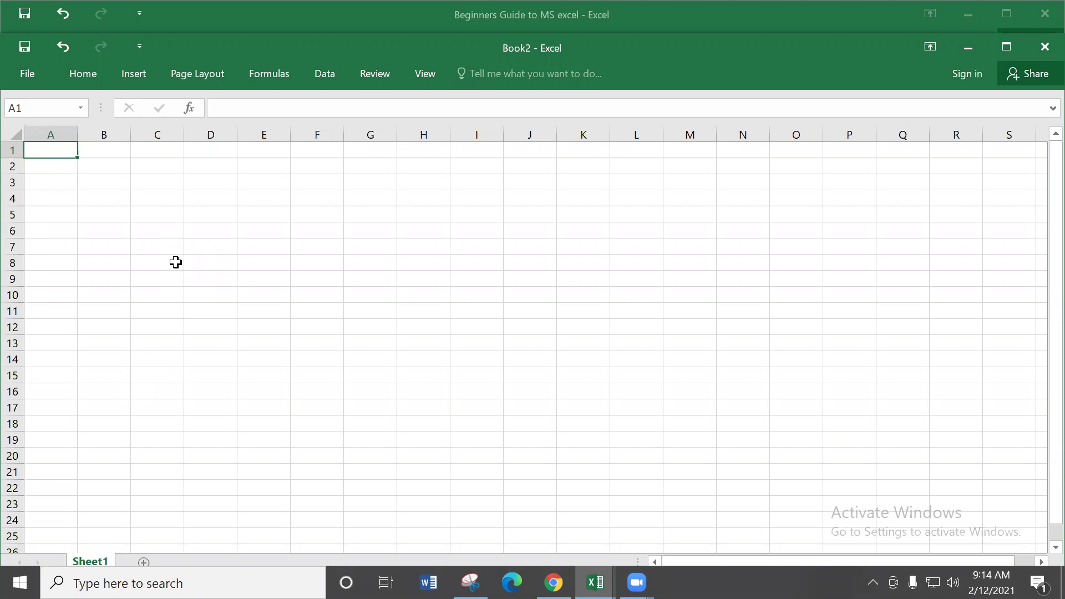
left_click(1041, 50)
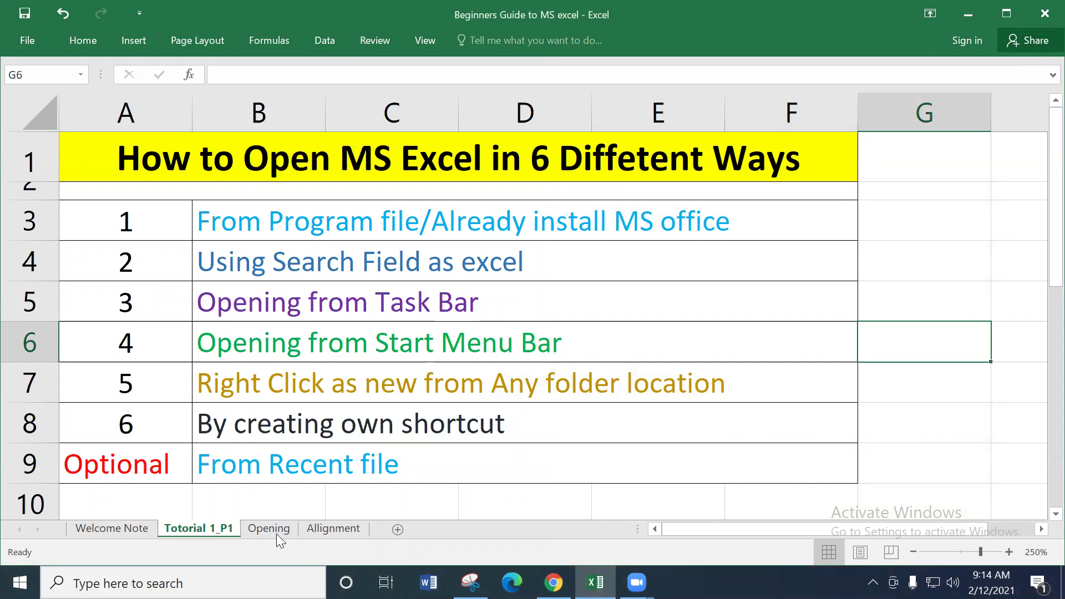
View the Excel start screen picture on the Opening sheet and return to the Totorial 1_P1 sheet
left_click(257, 529)
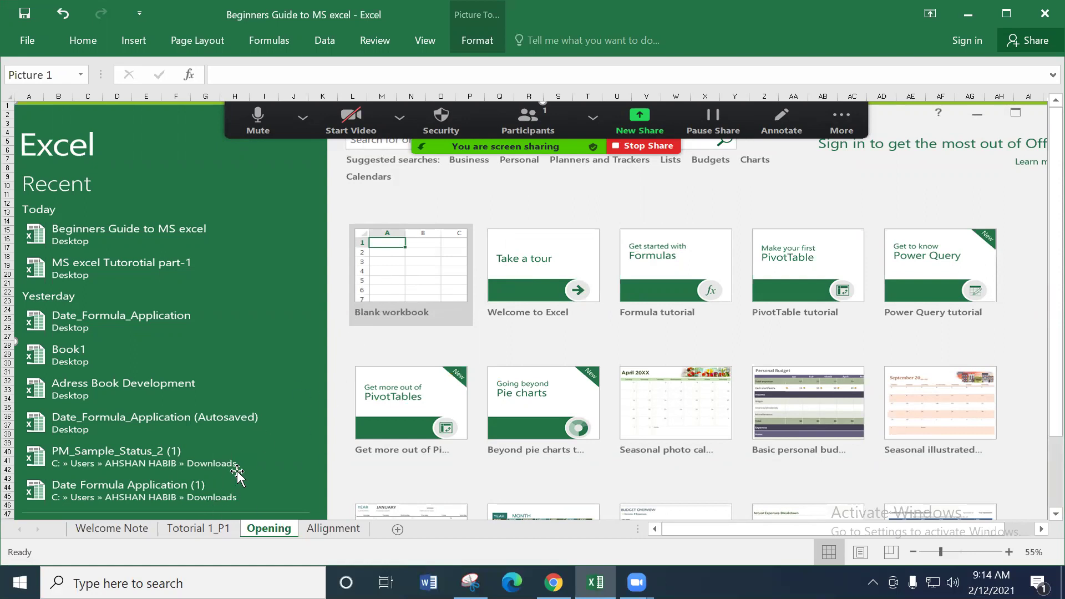
left_click(194, 528)
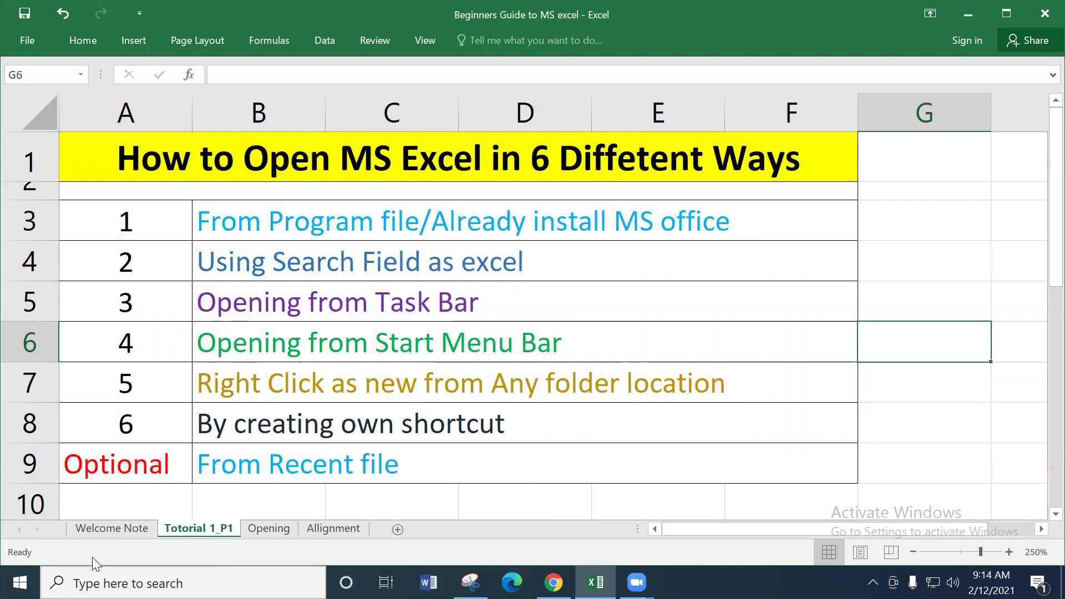
Search Windows for "excel", launch Excel 2016 from the results and close the blank workbook it opens
left_click(166, 582)
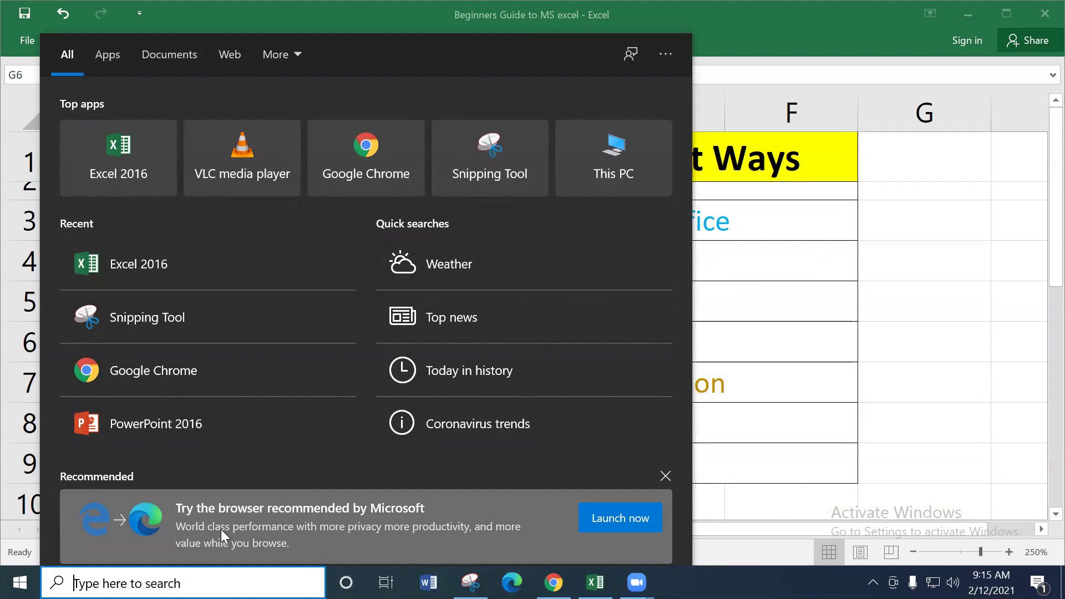
type("excel")
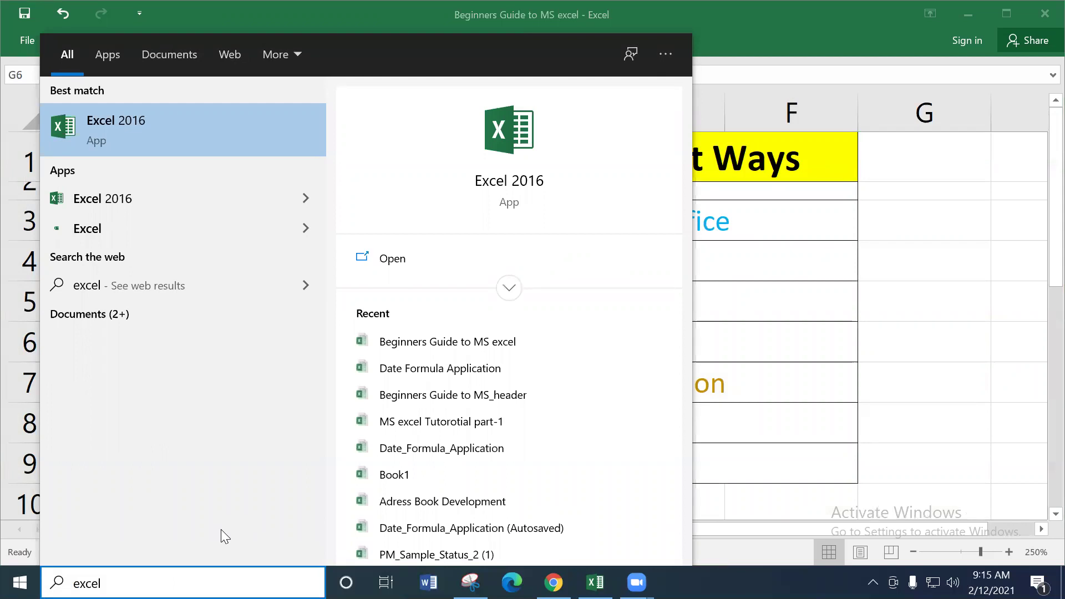
left_click(164, 140)
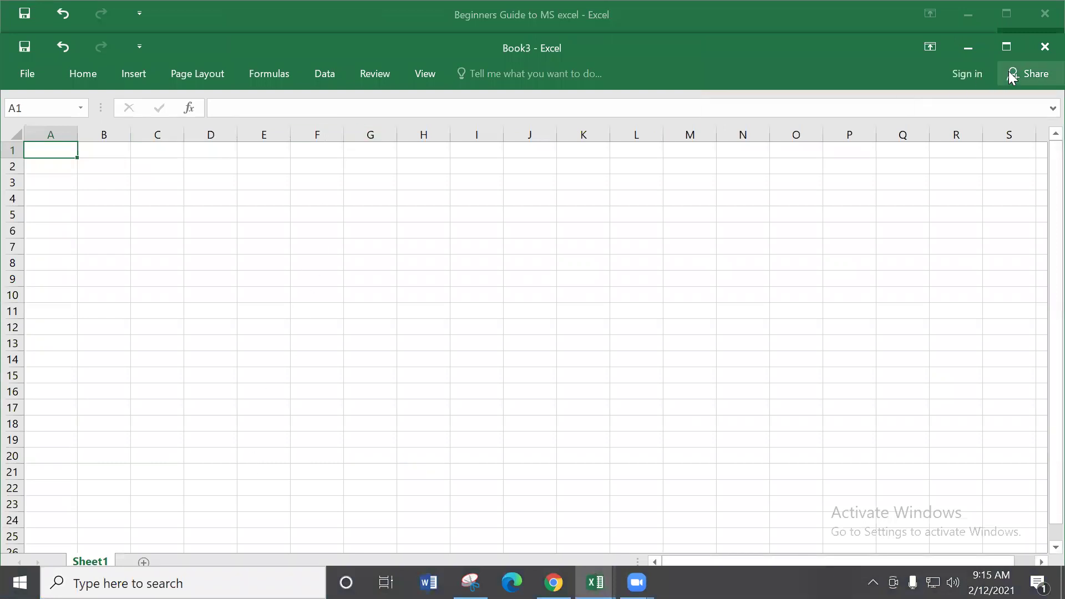
left_click(1042, 47)
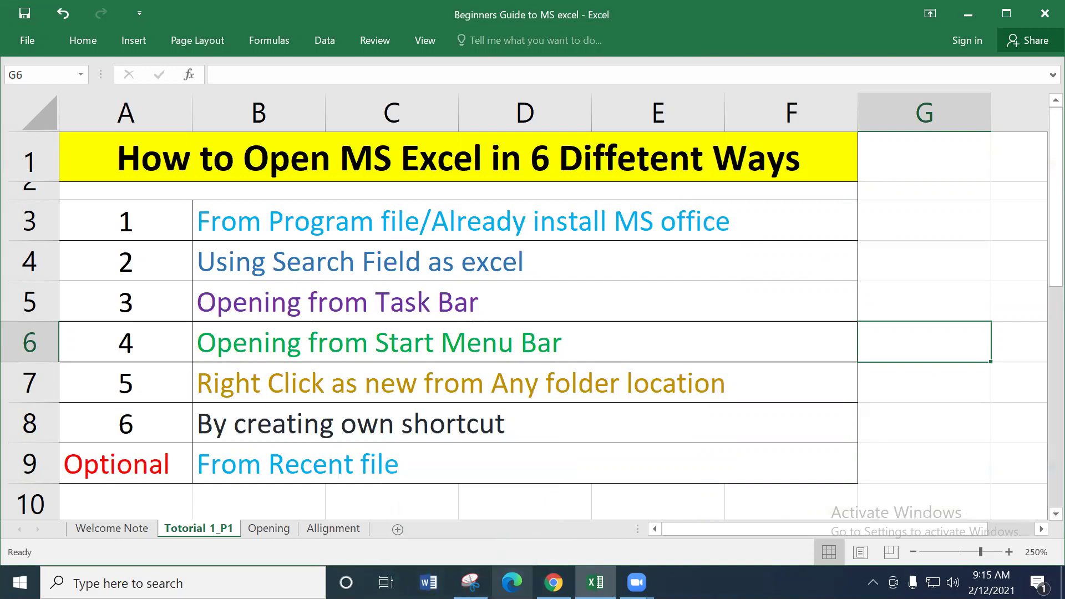
mouse_move(553, 583)
mouse_move(595, 582)
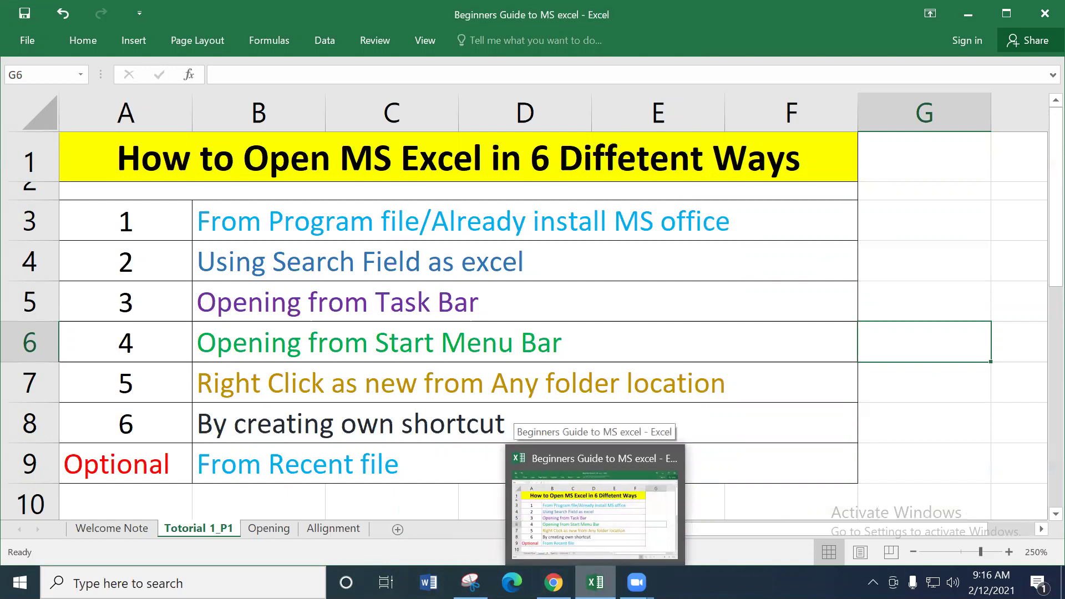
mouse_move(636, 582)
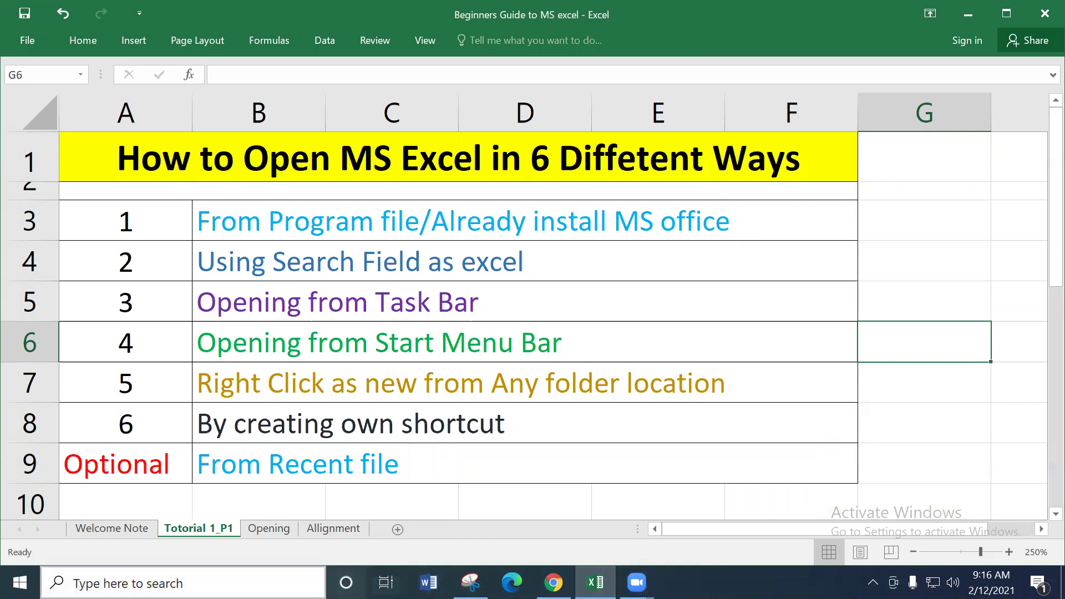
Search Windows for "excel 2016" and pin the Excel 2016 app to Start, returning to the tutorial workbook
key("super")
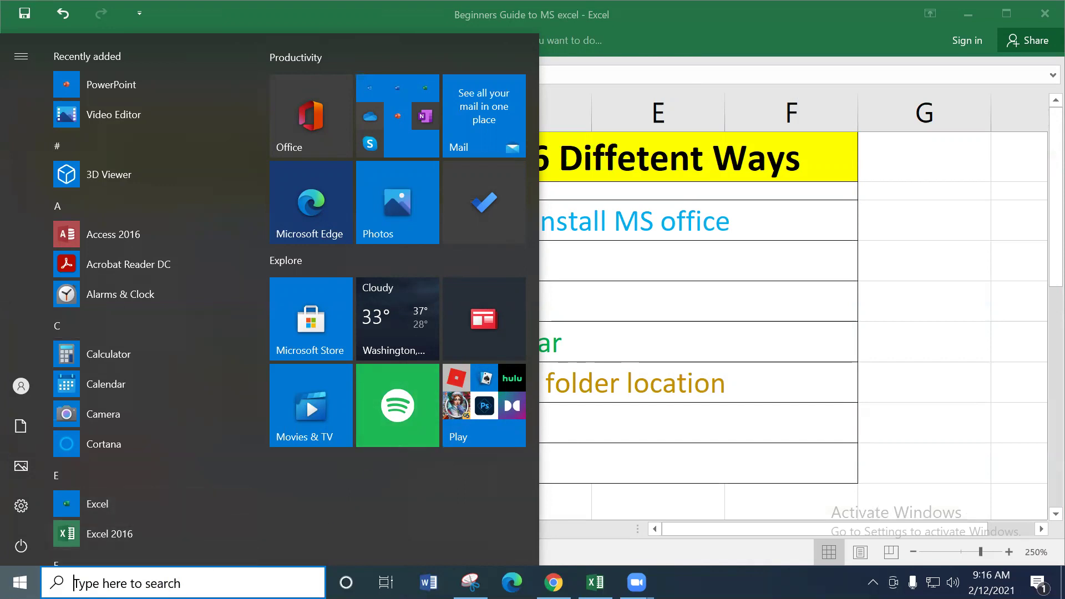
type("e")
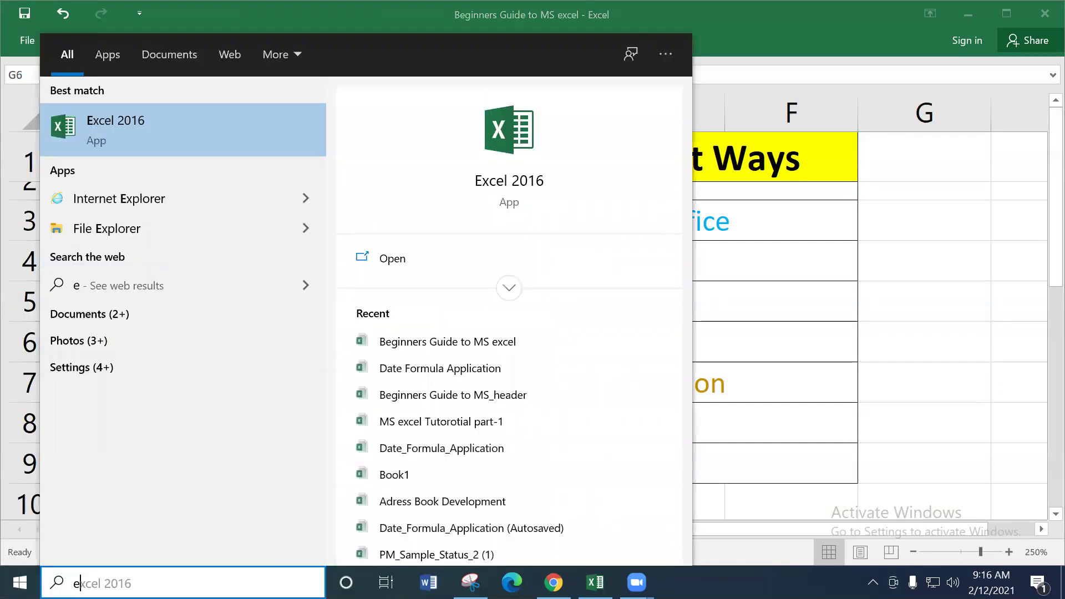
type("xcel 2016")
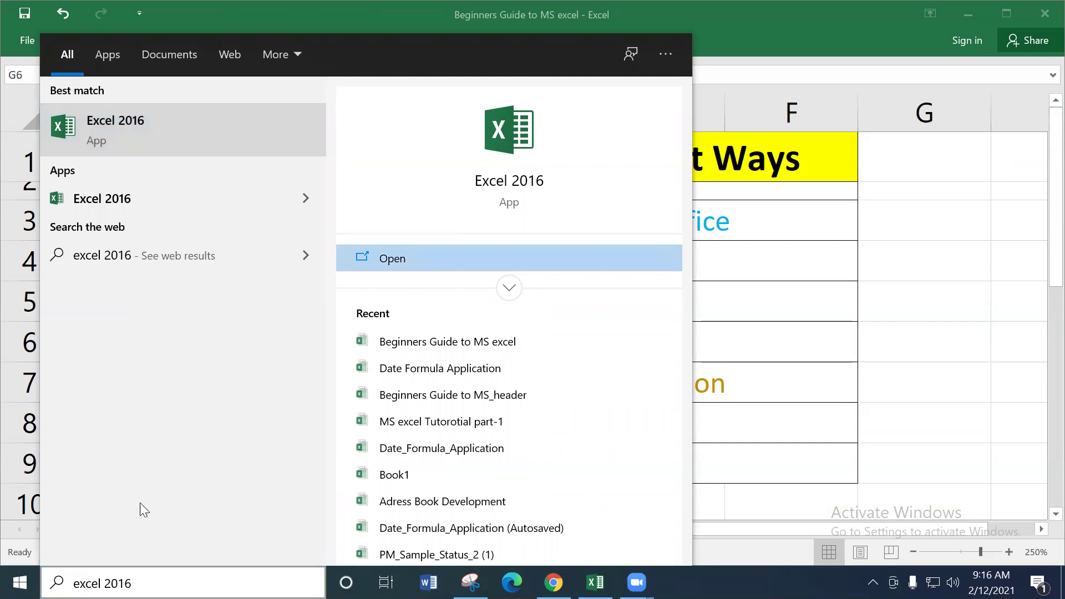
right_click(97, 120)
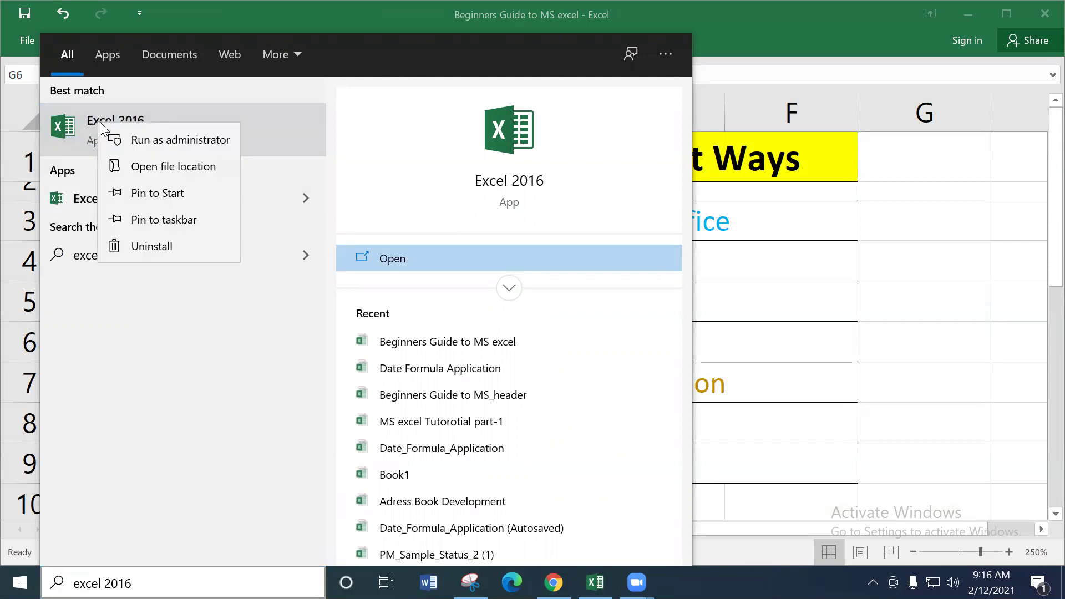
left_click(158, 193)
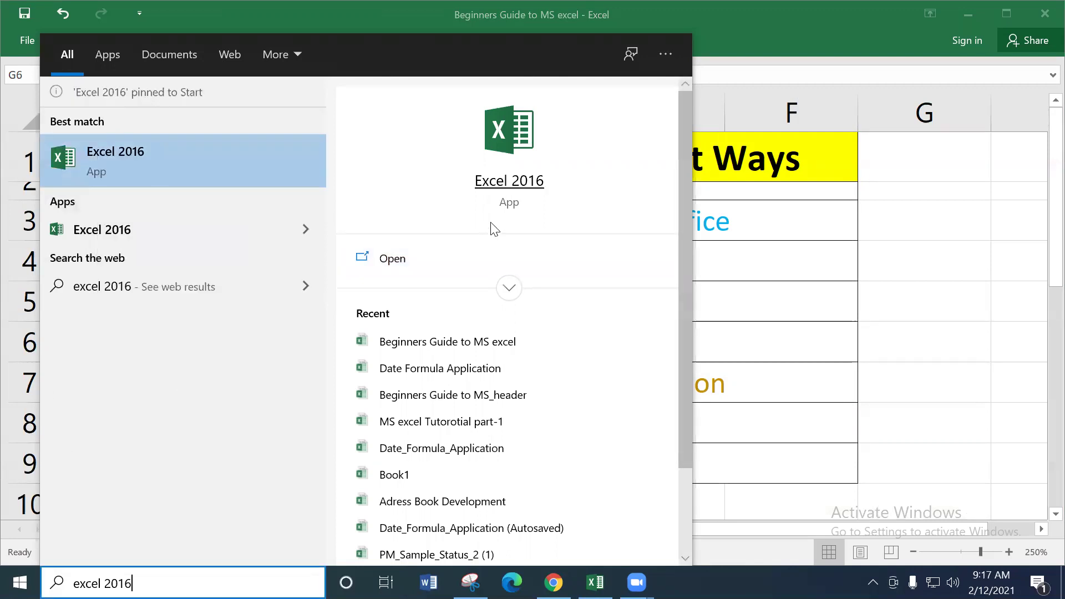
left_click(932, 277)
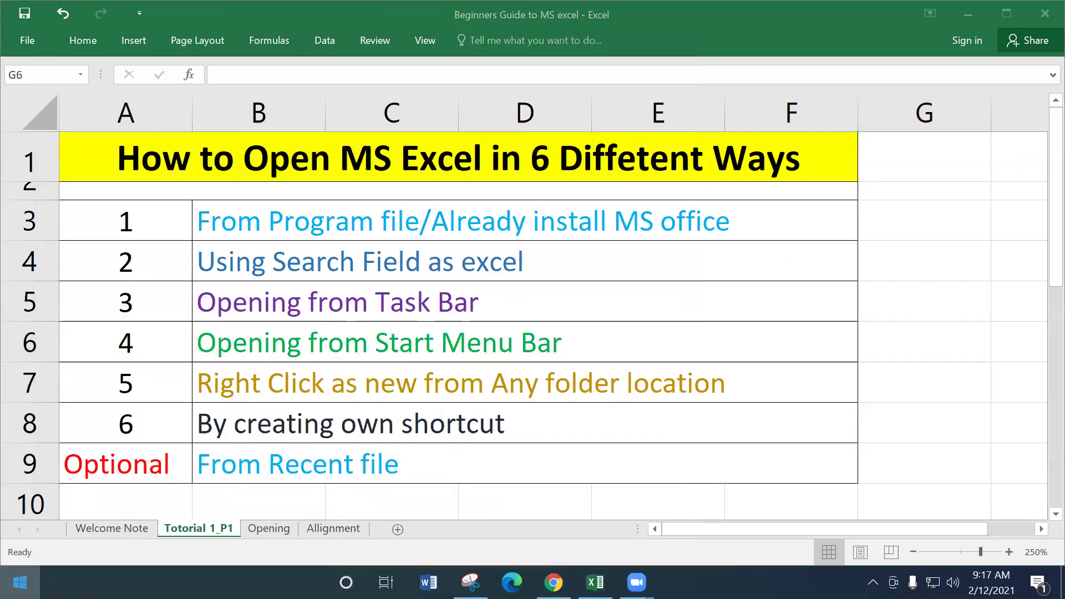
Launch Excel 2016 twice from its pinned Start tile, closing the new blank workbook each time
key("super")
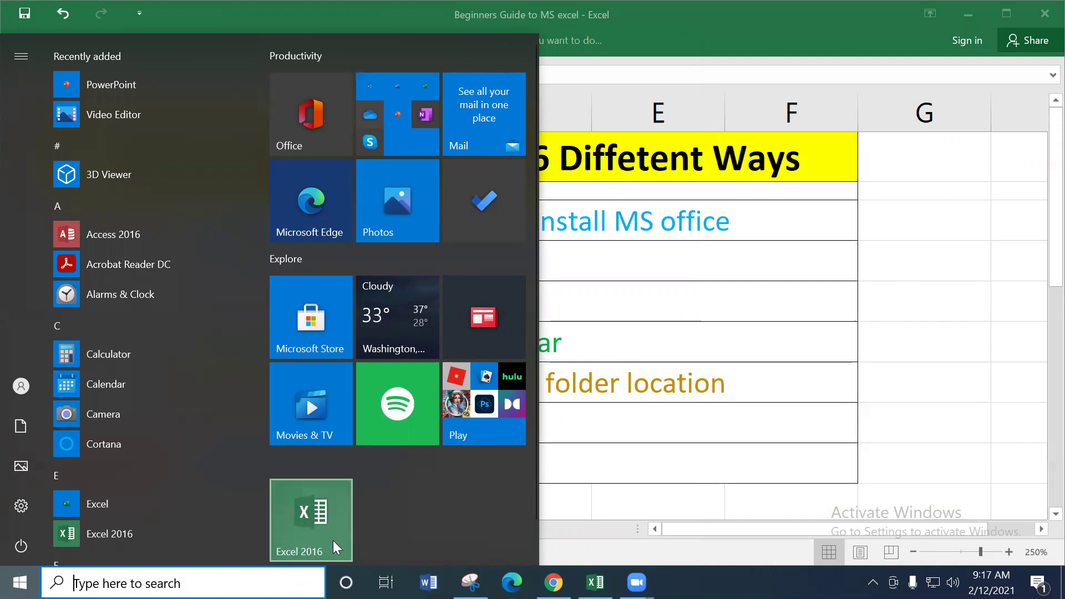
left_click(308, 522)
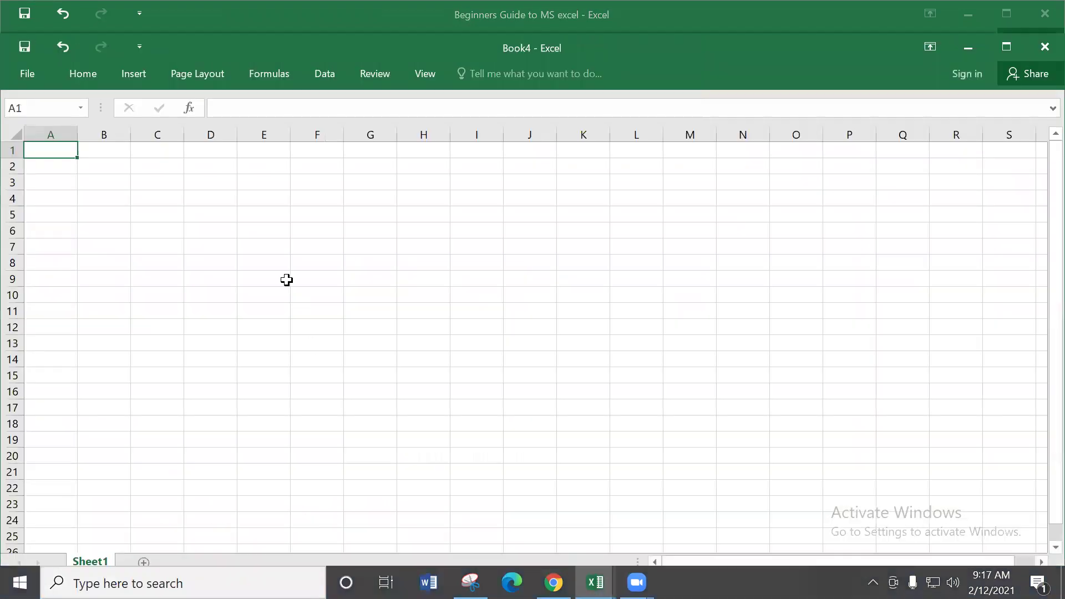
left_click(285, 279)
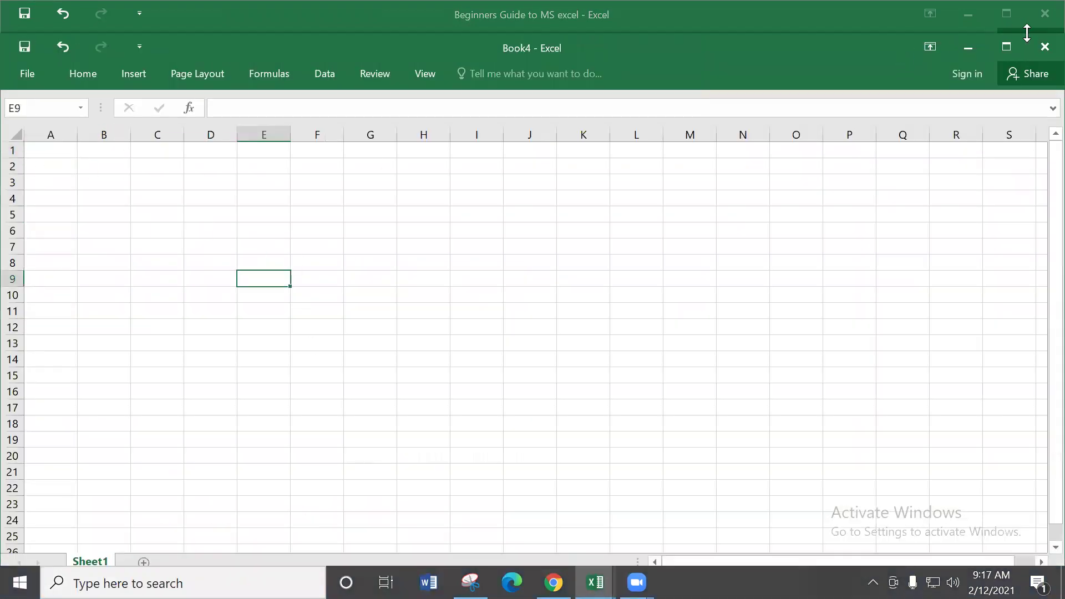
left_click(1041, 48)
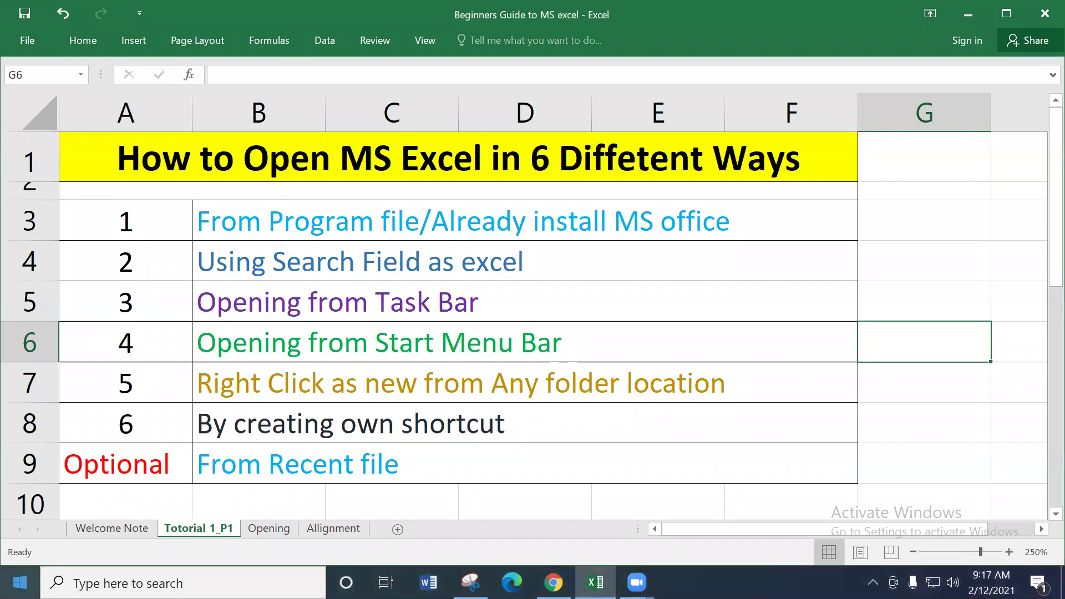
key("super")
left_click(337, 519)
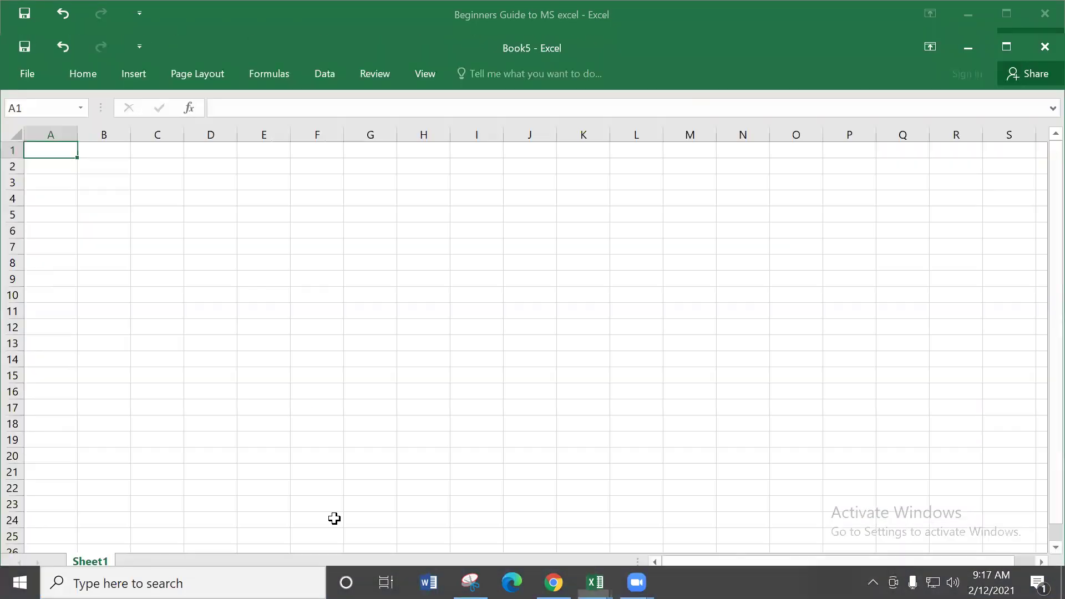
left_click(1042, 49)
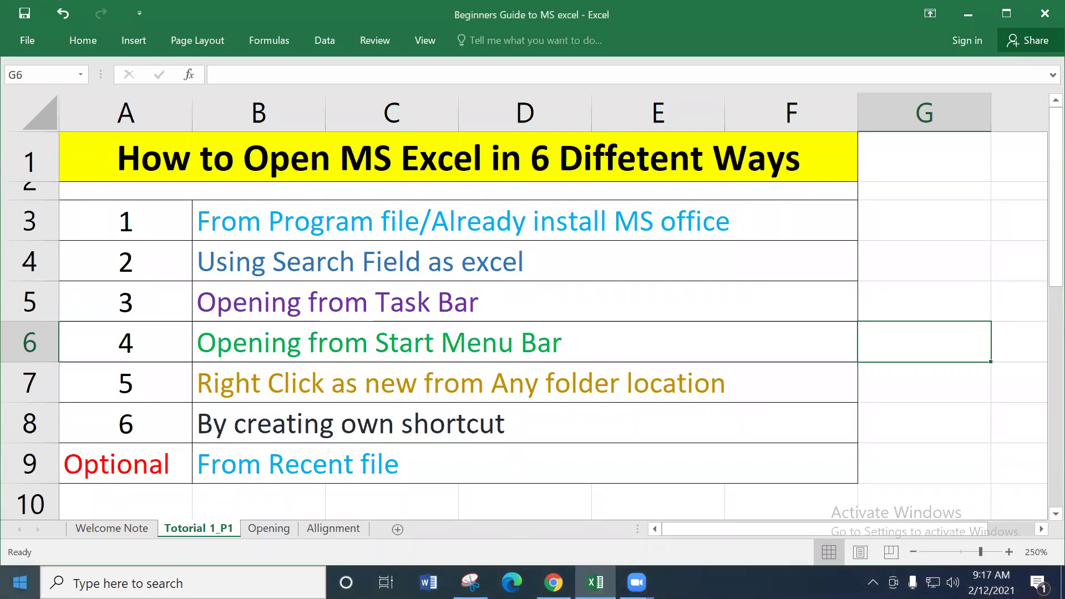
left_click(20, 582)
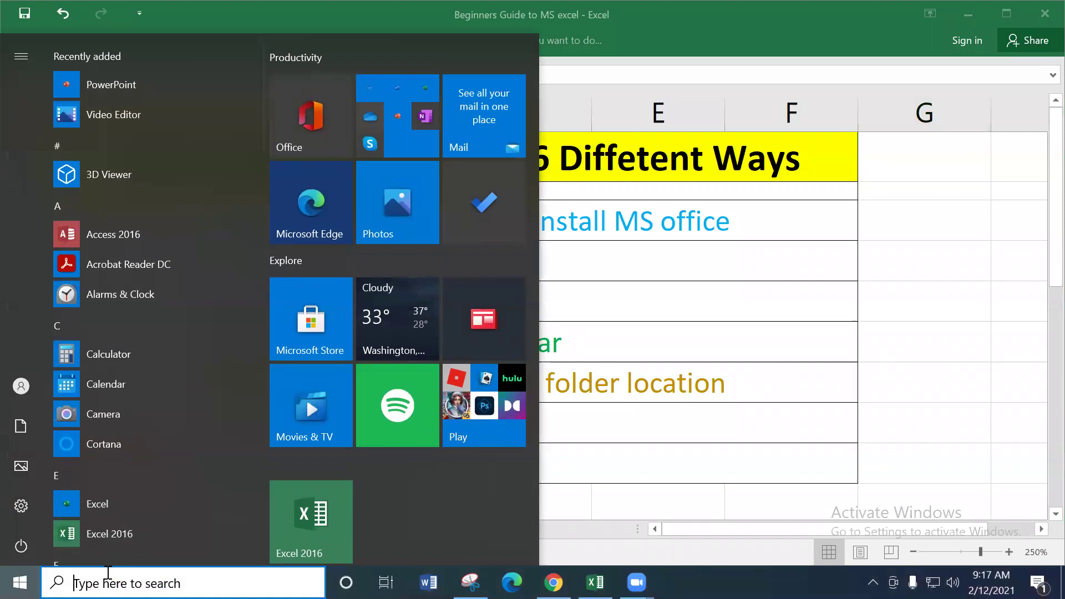
type("exc")
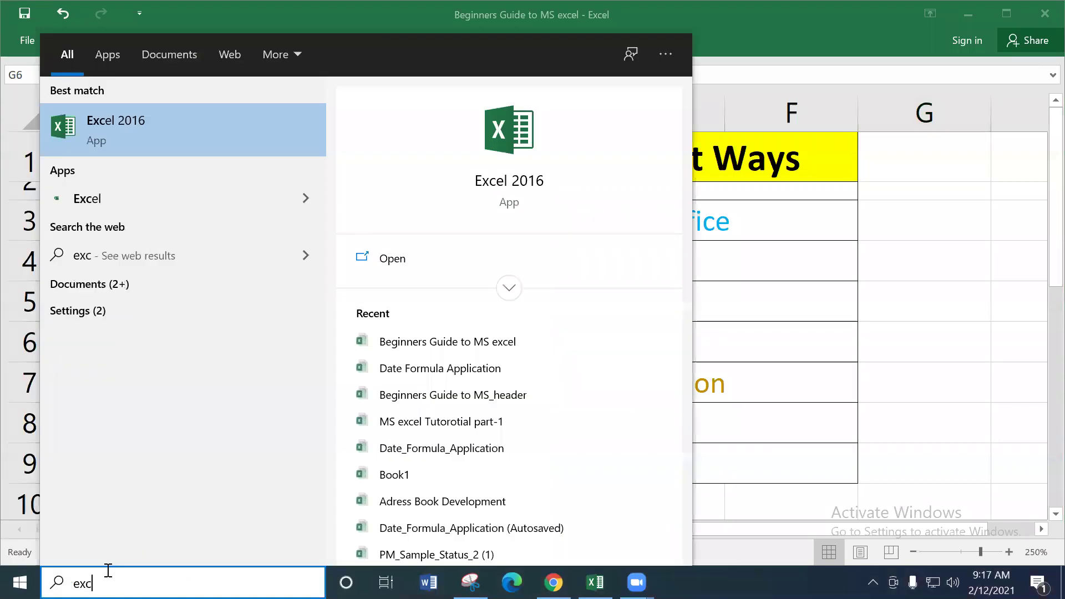
key("BackSpace")
key("BackSpace")
key("BackSpace")
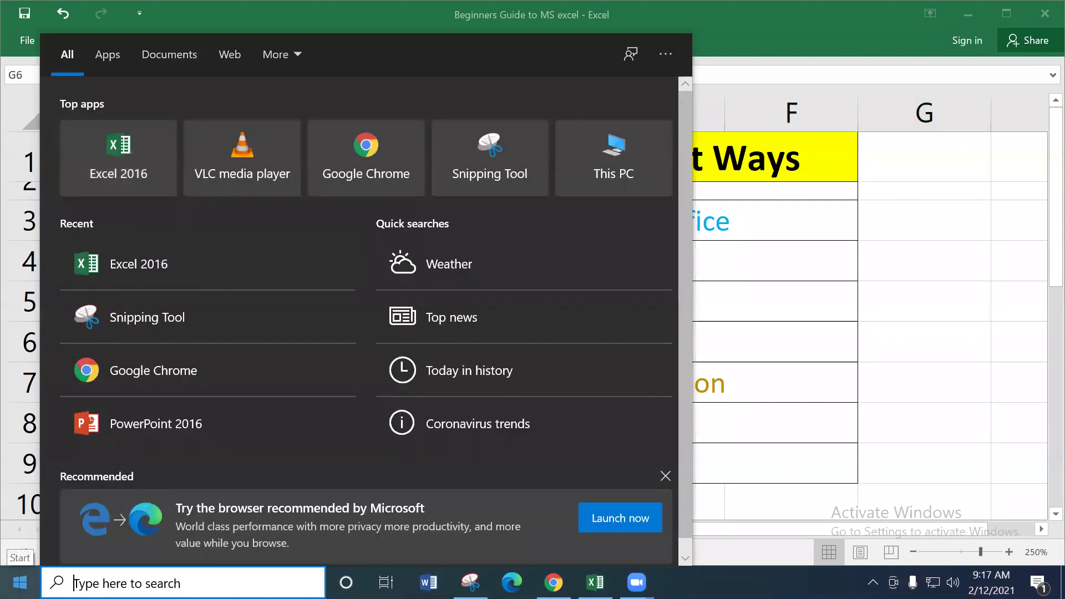
key("Escape")
Pin Excel 2016 to the taskbar from the Start program list and return to the tutorial workbook
left_click(20, 582)
scroll(97, 538, "down", 3)
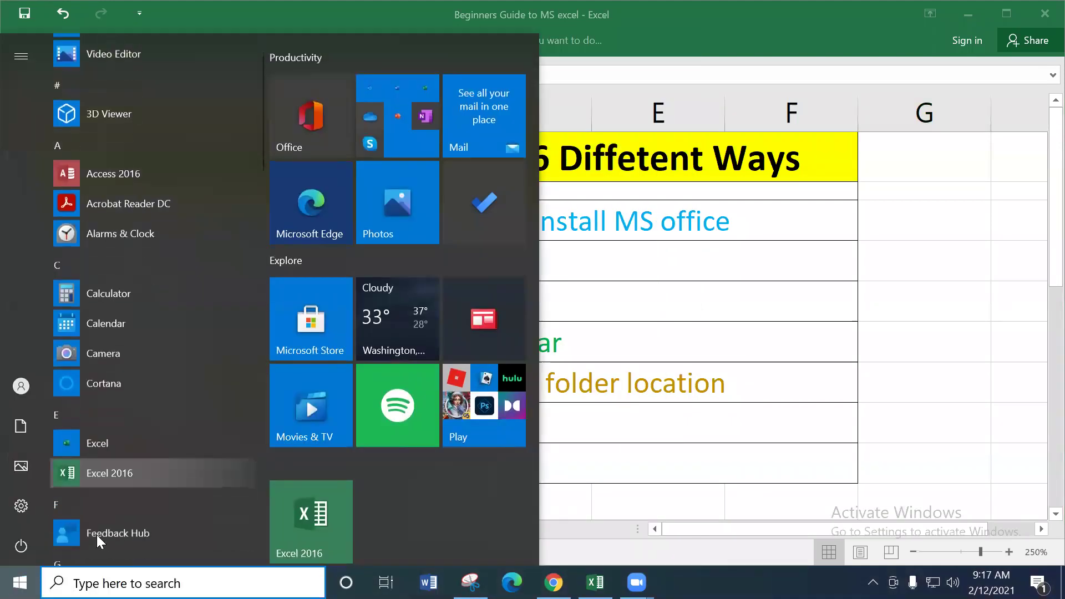
right_click(109, 367)
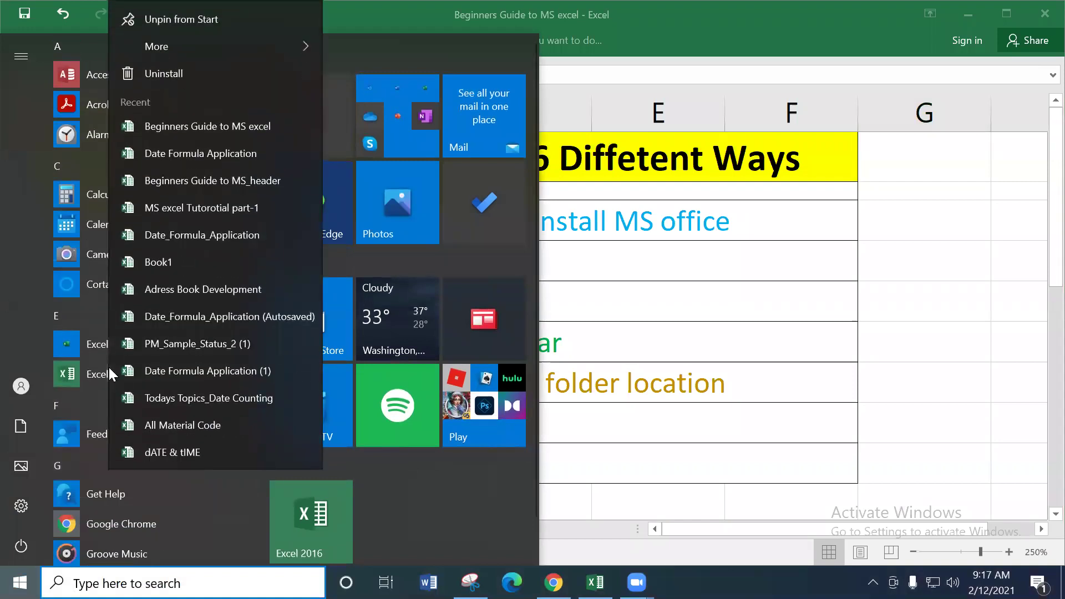
mouse_move(304, 44)
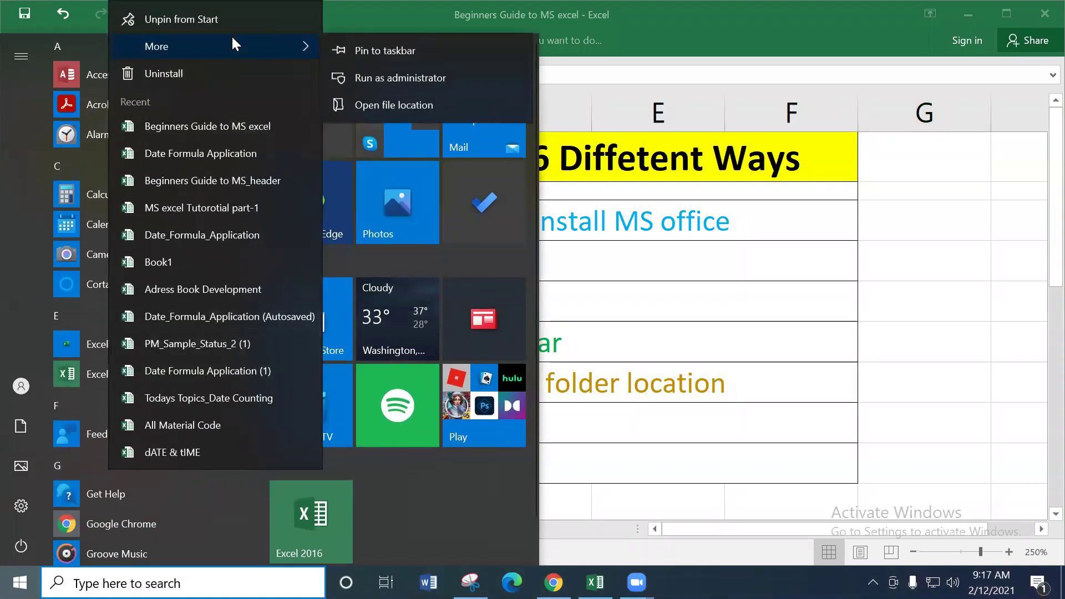
left_click(359, 51)
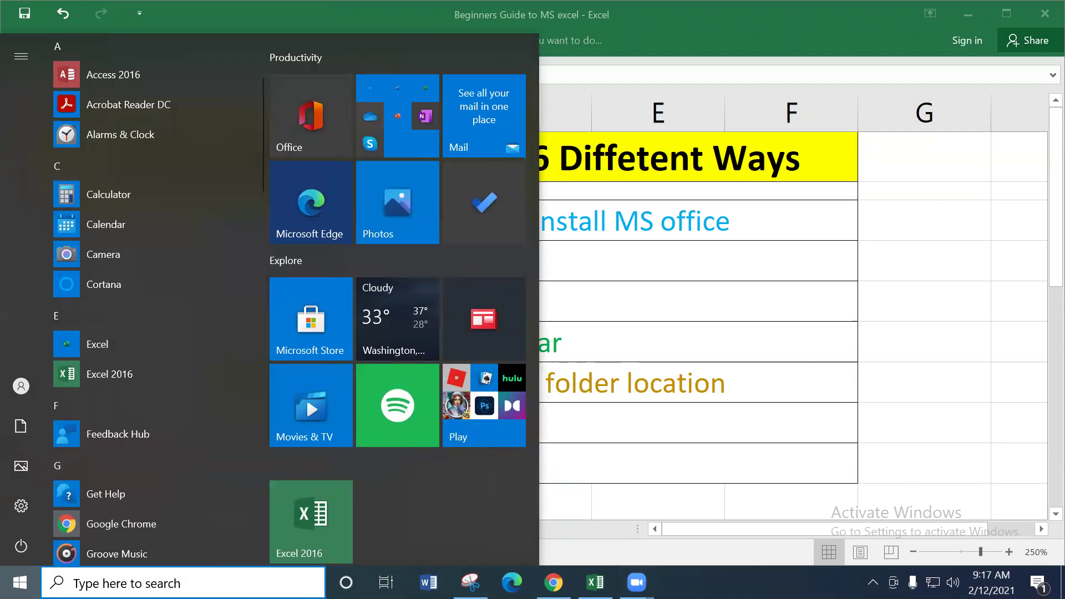
mouse_move(595, 582)
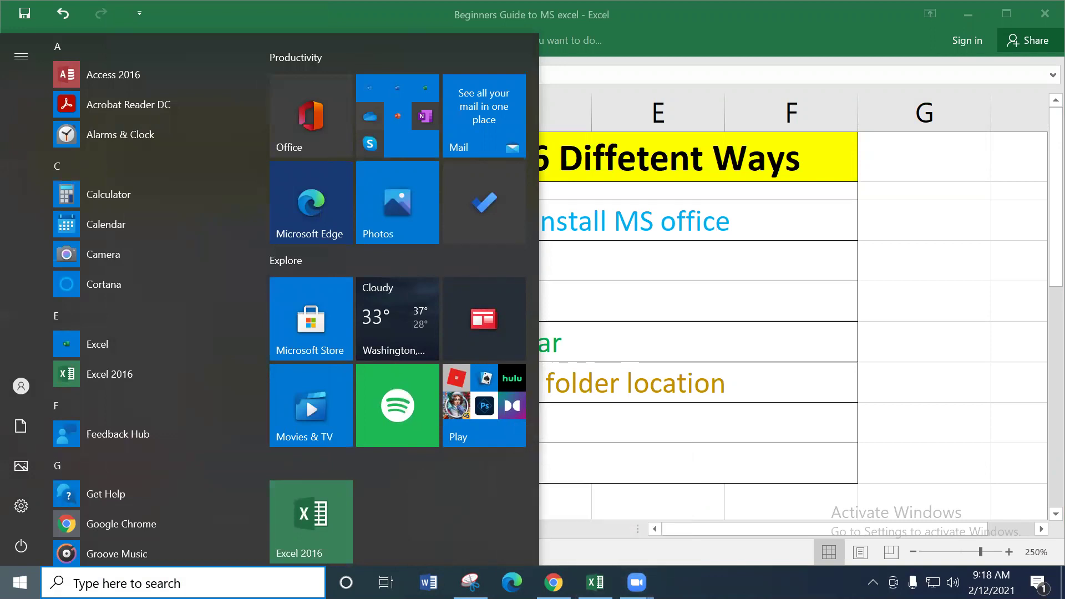
left_click(689, 410)
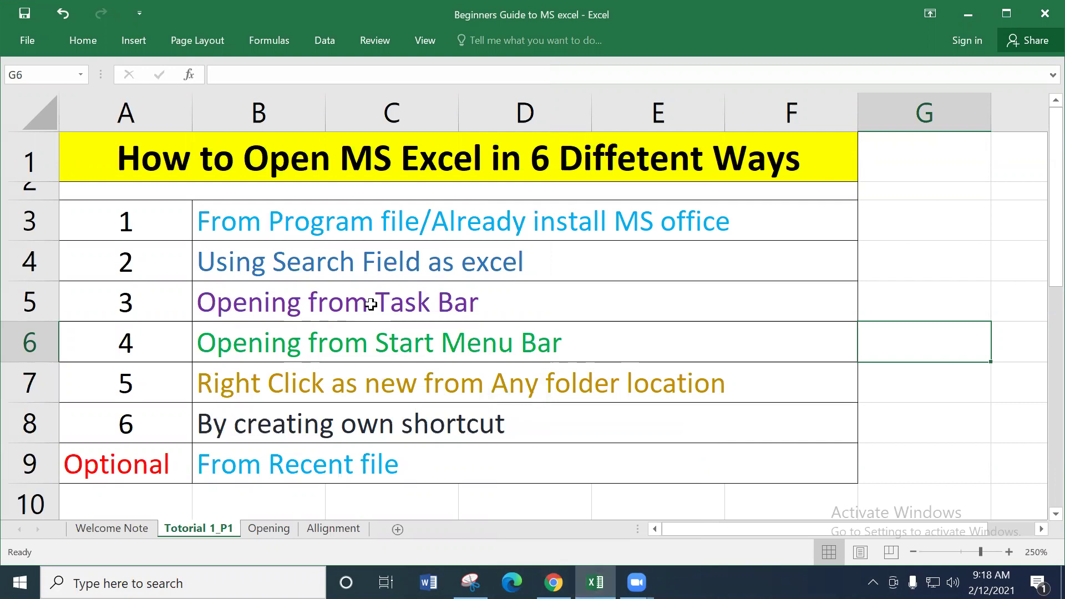
Select the fifth opening method in the tutorial list, and create a new Microsoft Excel Worksheet on the desktop
left_click_drag(405, 303, 404, 340)
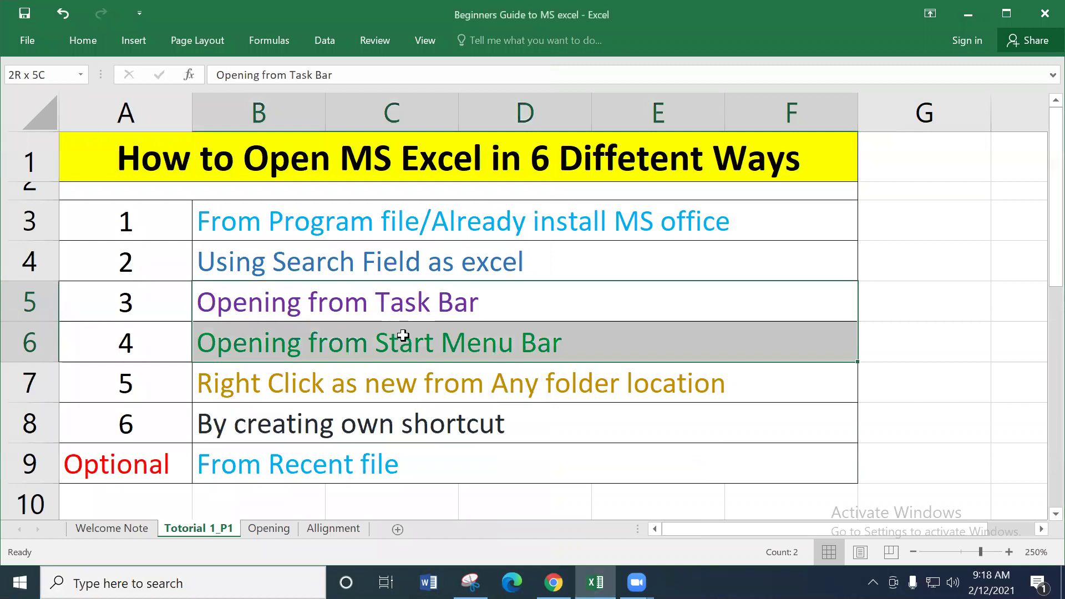
left_click(279, 378)
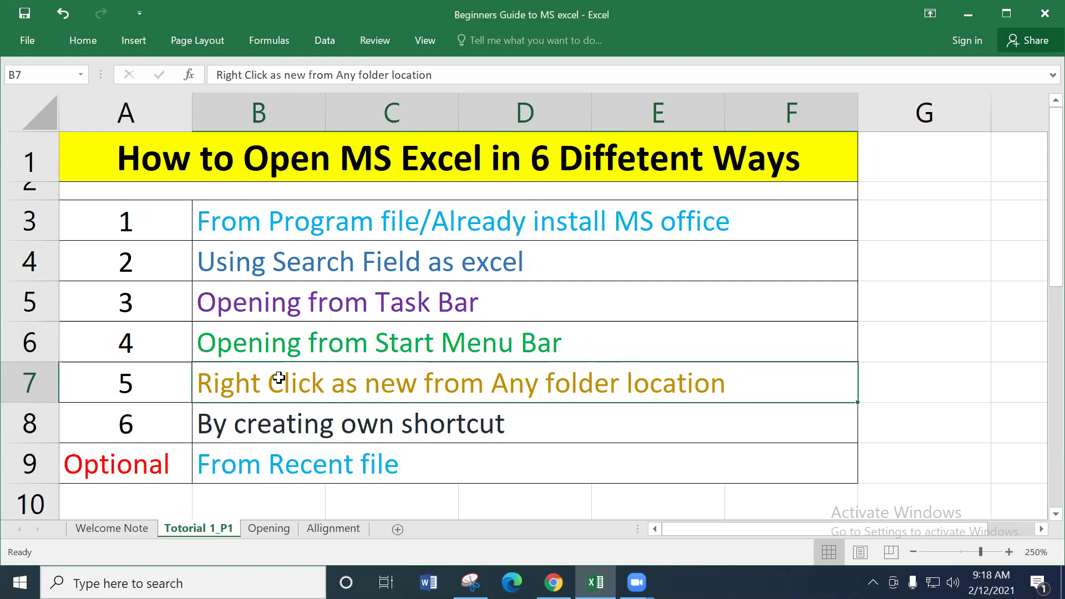
key("super+d")
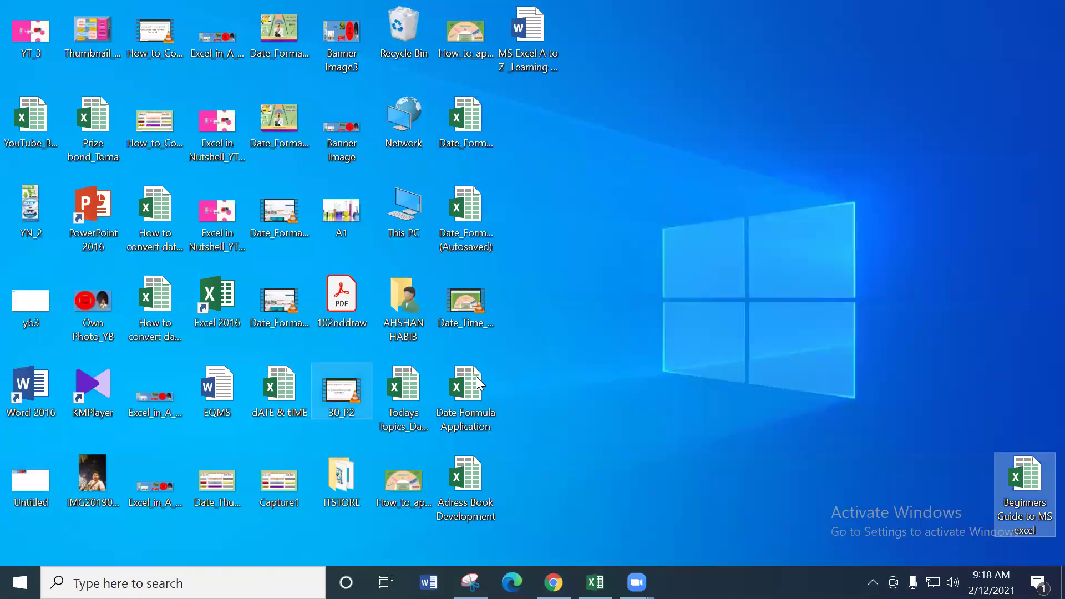
right_click(668, 166)
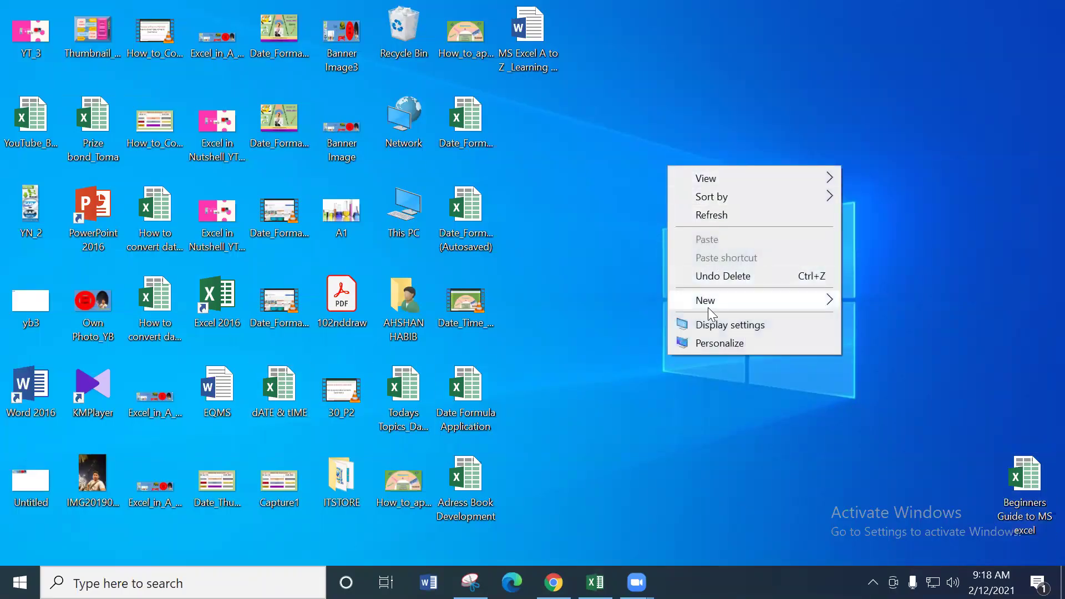
mouse_move(709, 308)
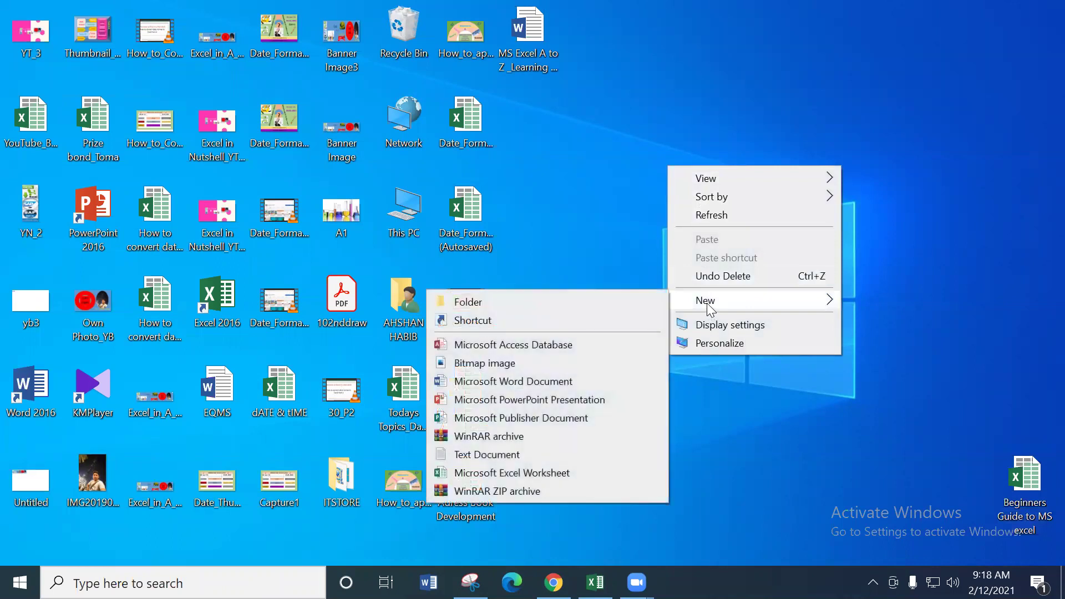
left_click(643, 179)
right_click(765, 103)
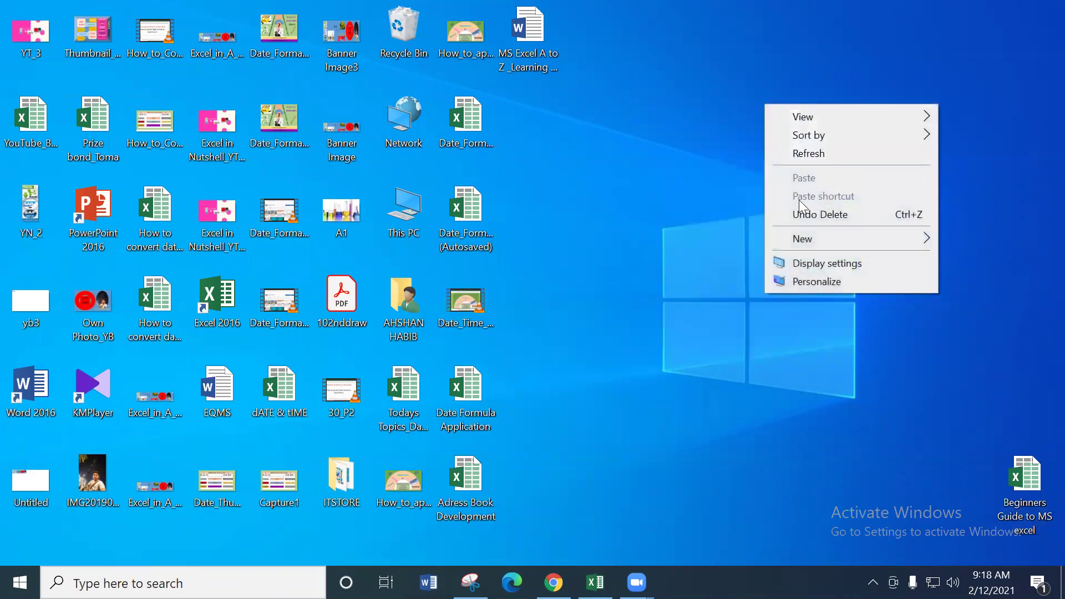
mouse_move(800, 243)
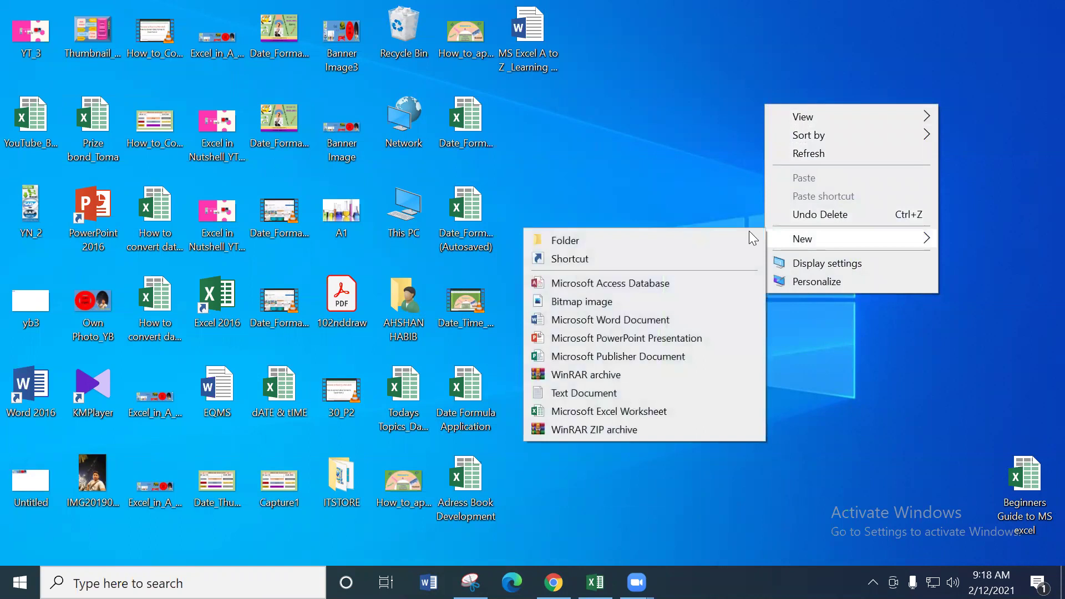
left_click(601, 415)
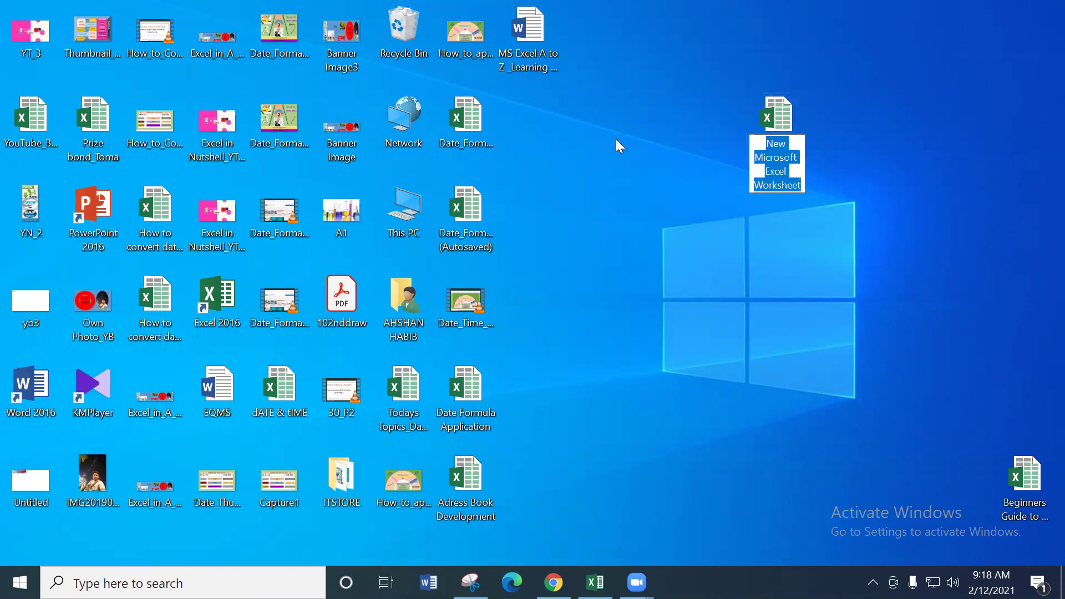
Open a maximized File Explorer window and go to the Big Data Bank folder on the Software & Study Materials (E:) drive
key("super+e")
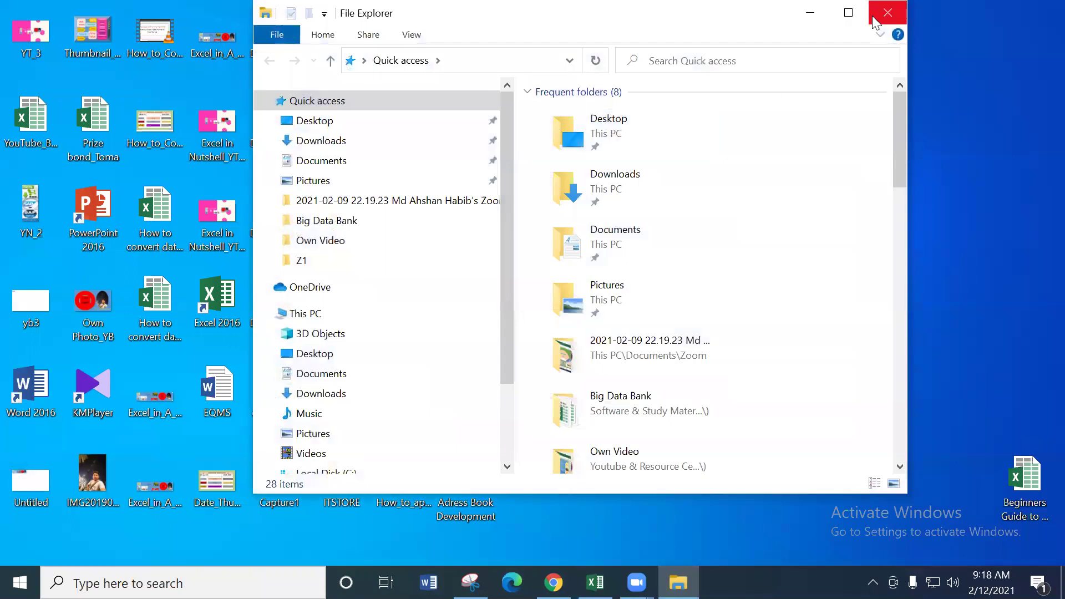
left_click(848, 12)
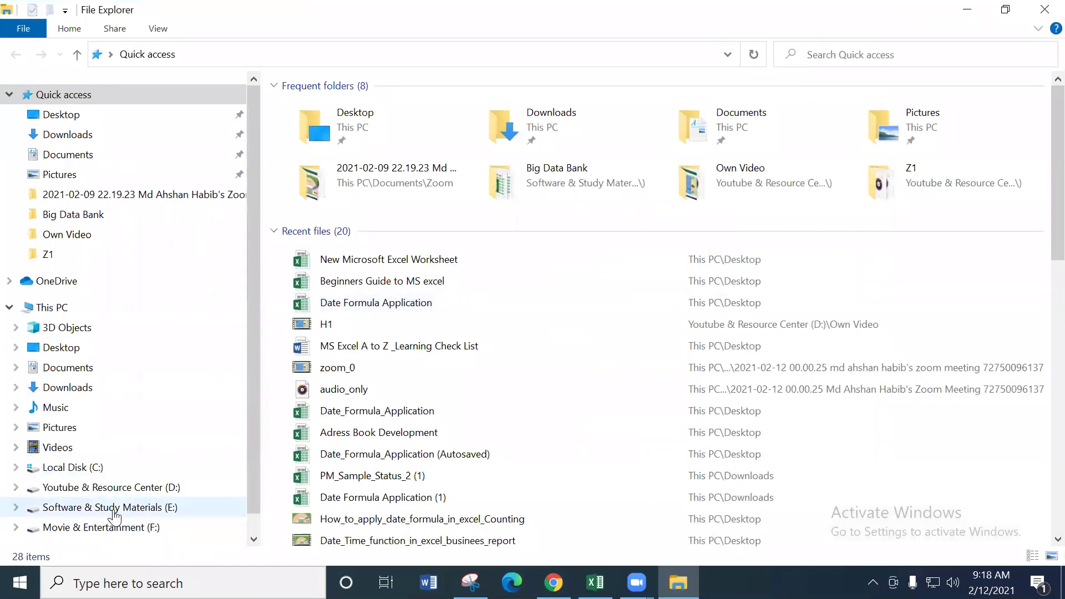
left_click(114, 516)
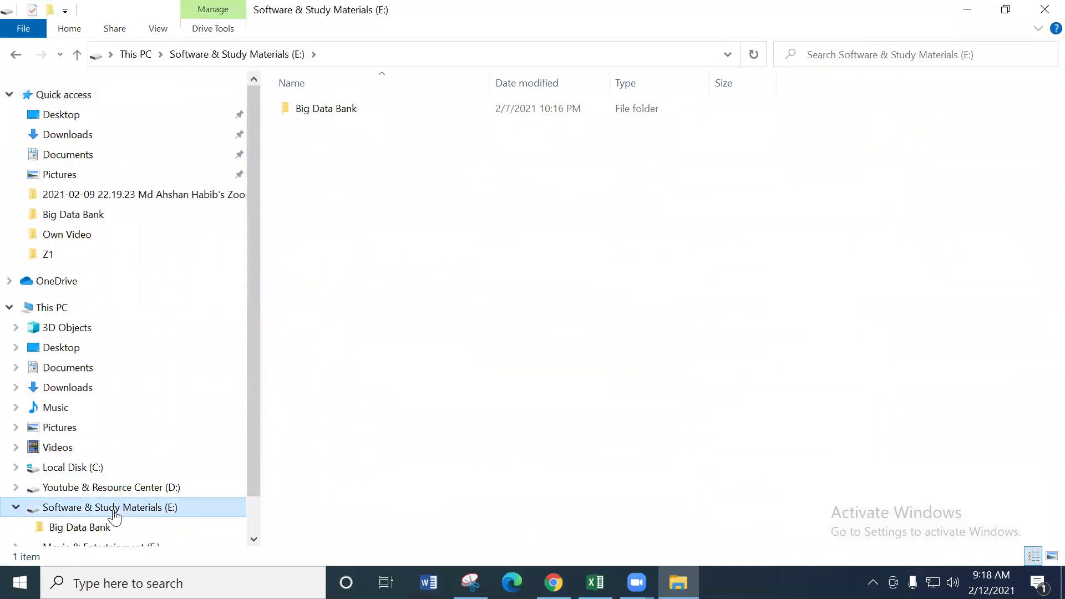
left_click(317, 114)
double_click(317, 111)
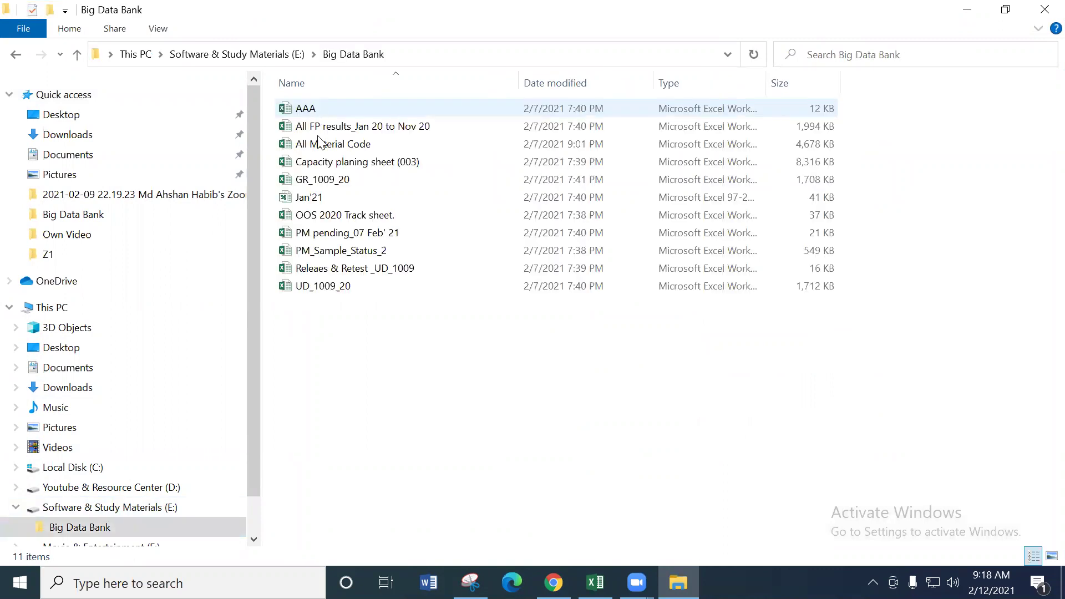
Create a new Microsoft Excel Worksheet in the Big Data Bank folder and name it "New Name"
right_click(352, 351)
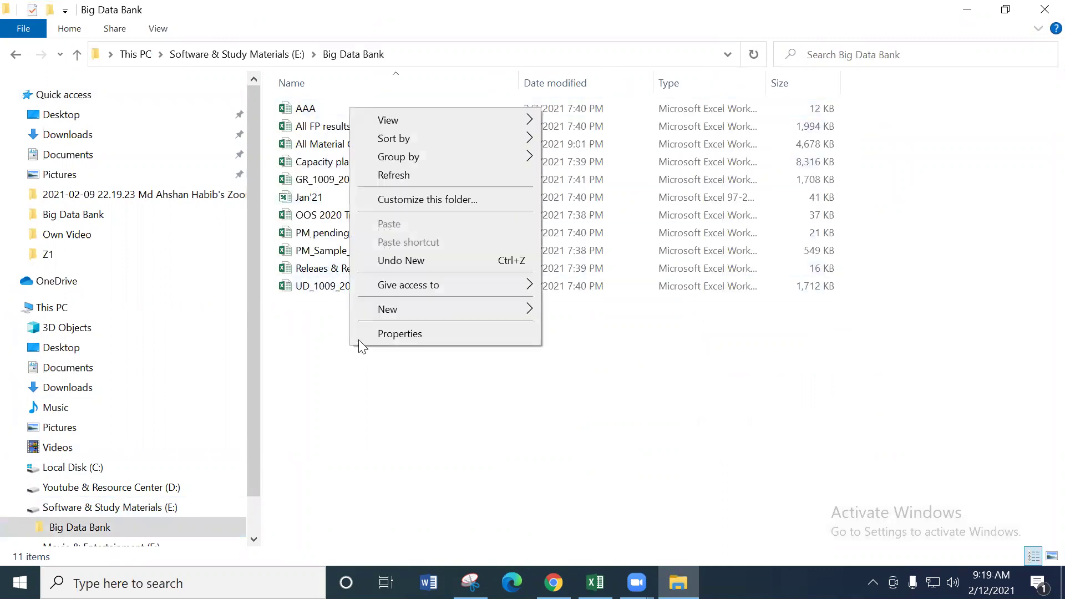
mouse_move(391, 312)
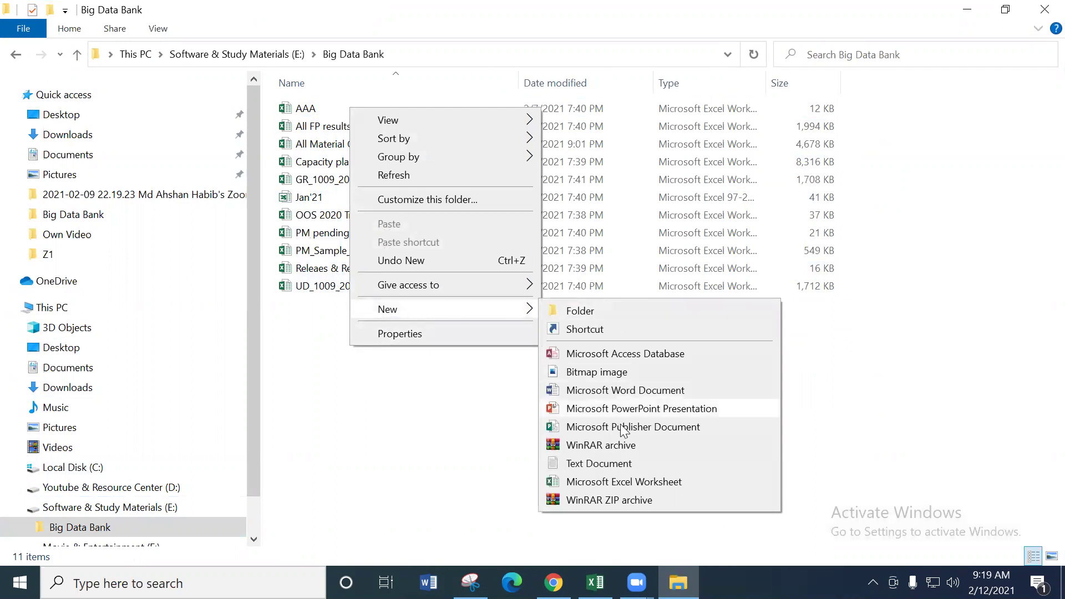
left_click(619, 482)
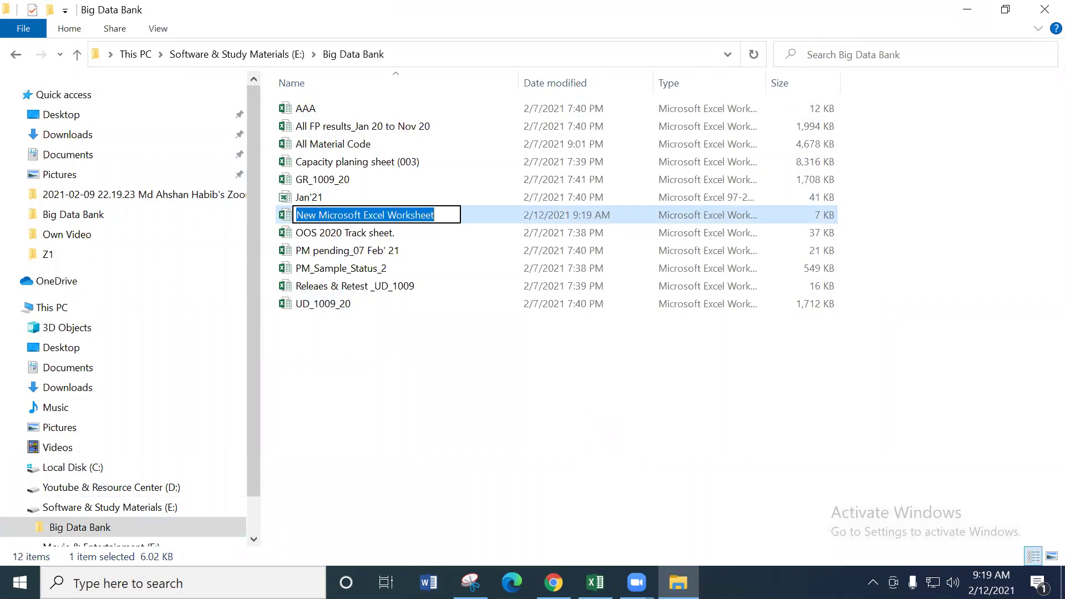
type("New Name")
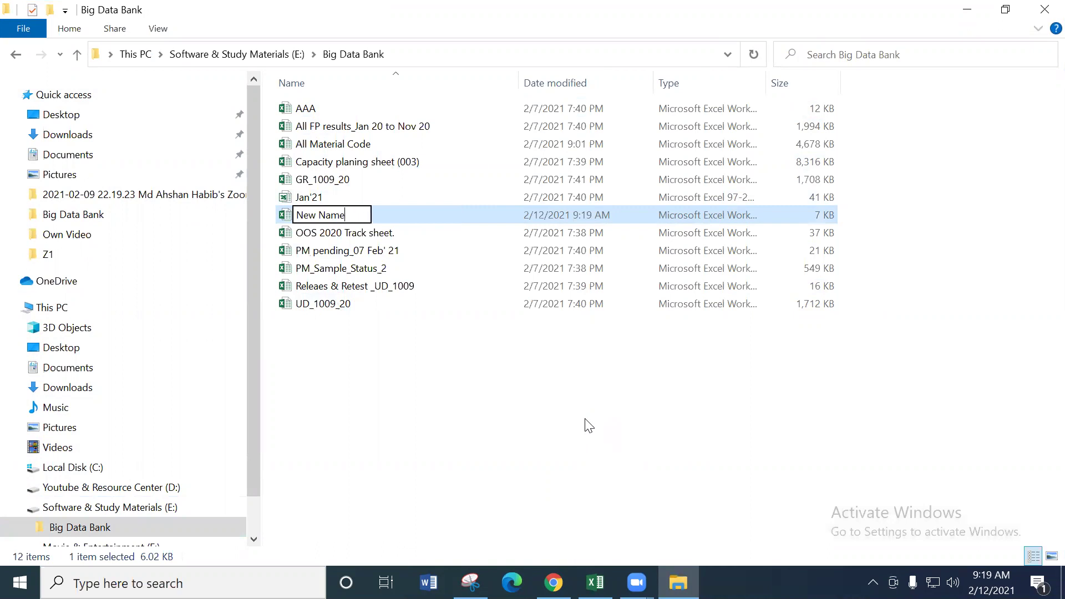
key("Return")
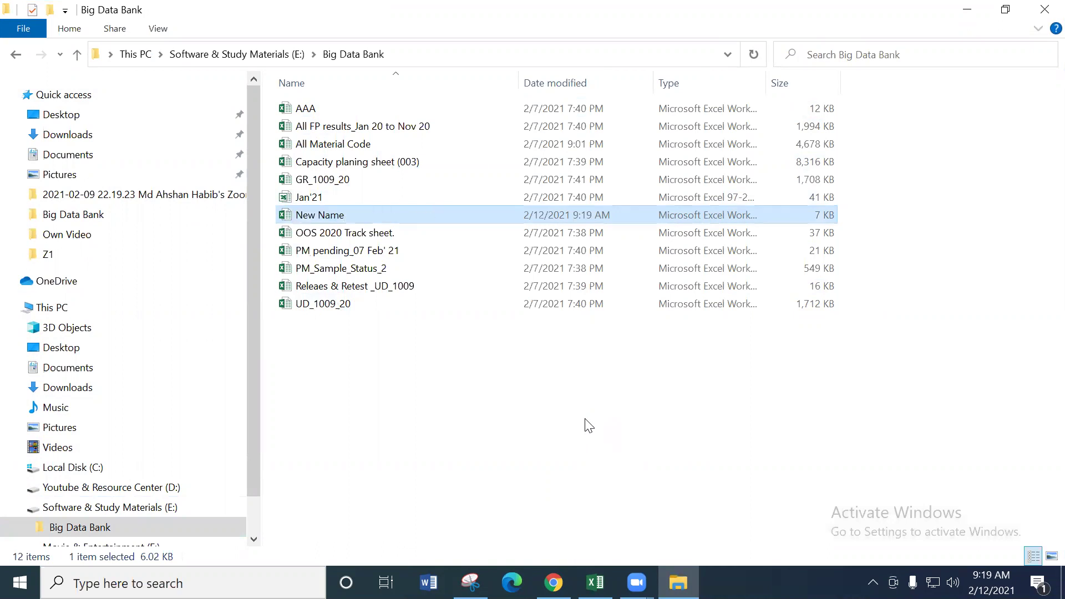
Close File Explorer and open the New Microsoft Excel Worksheet file from the desktop
left_click(1040, 9)
double_click(790, 122)
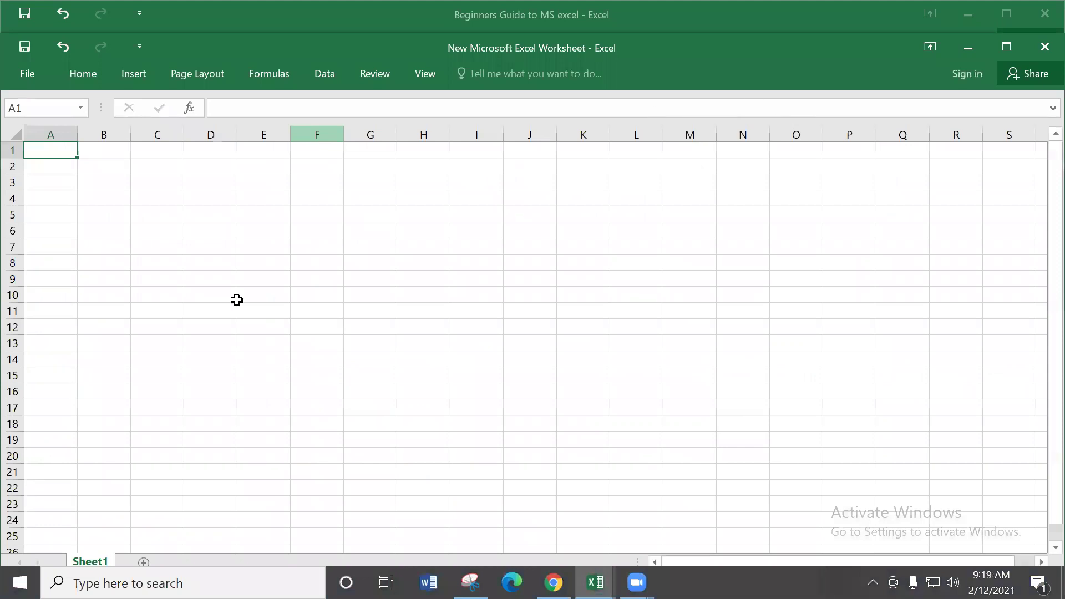
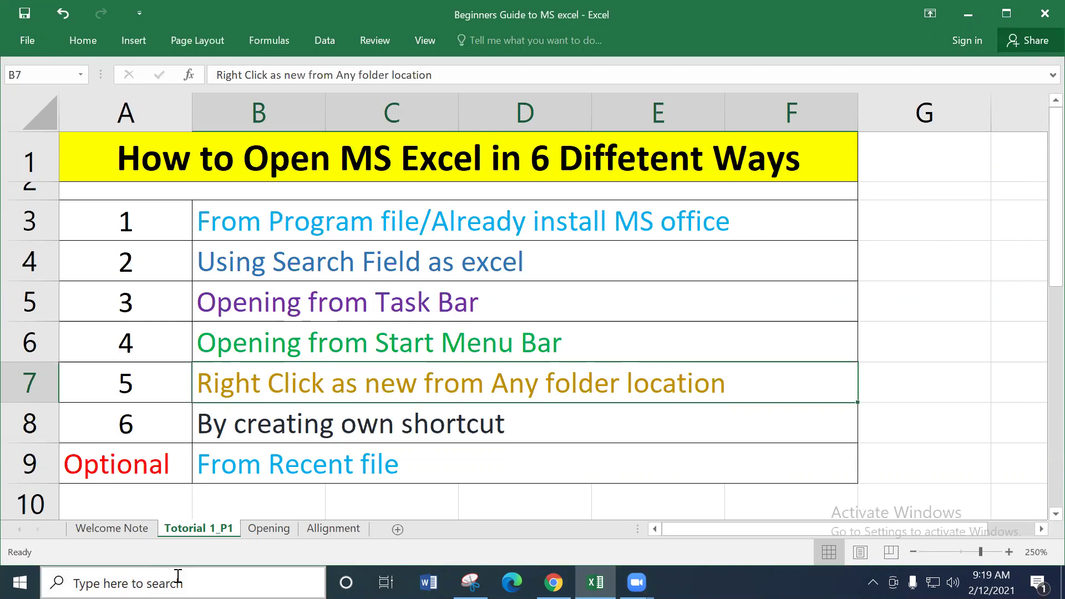
Search Windows for "exc" and open the file location of the Excel 2016 app
type("exce")
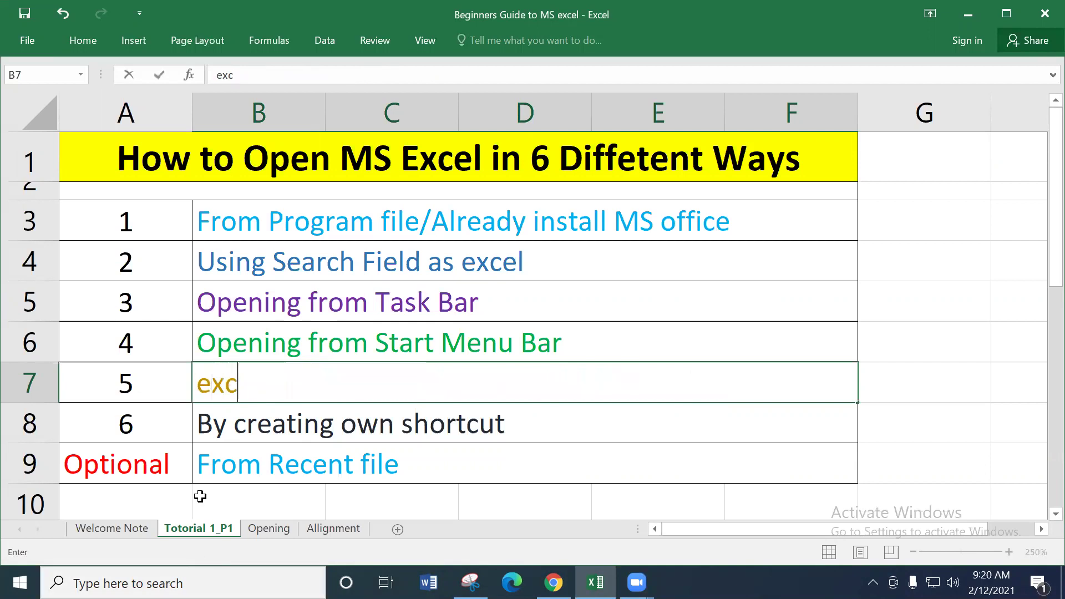
left_click(143, 577)
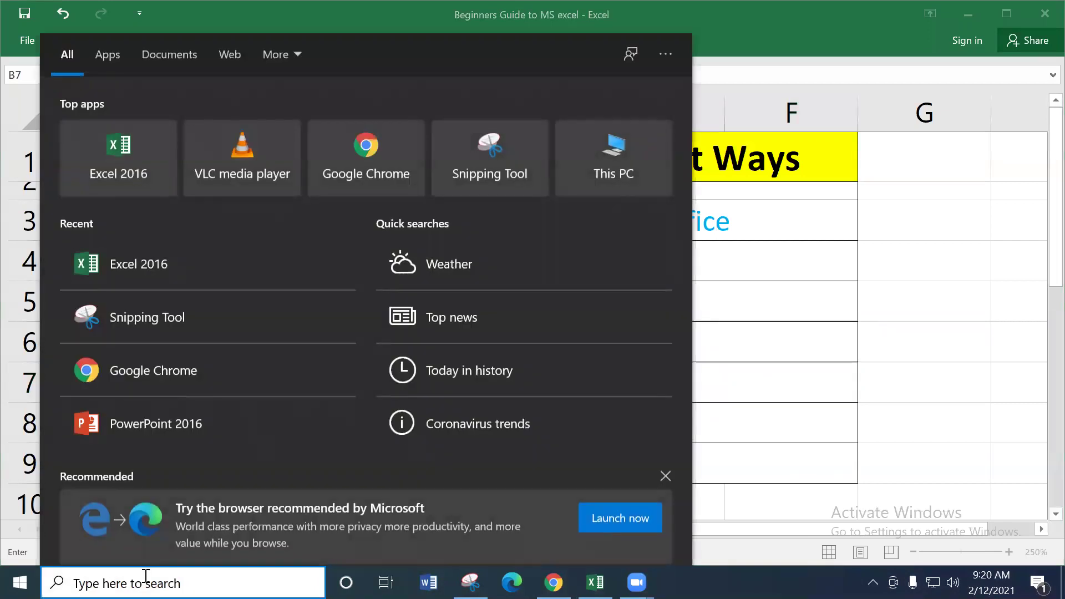
type("exc")
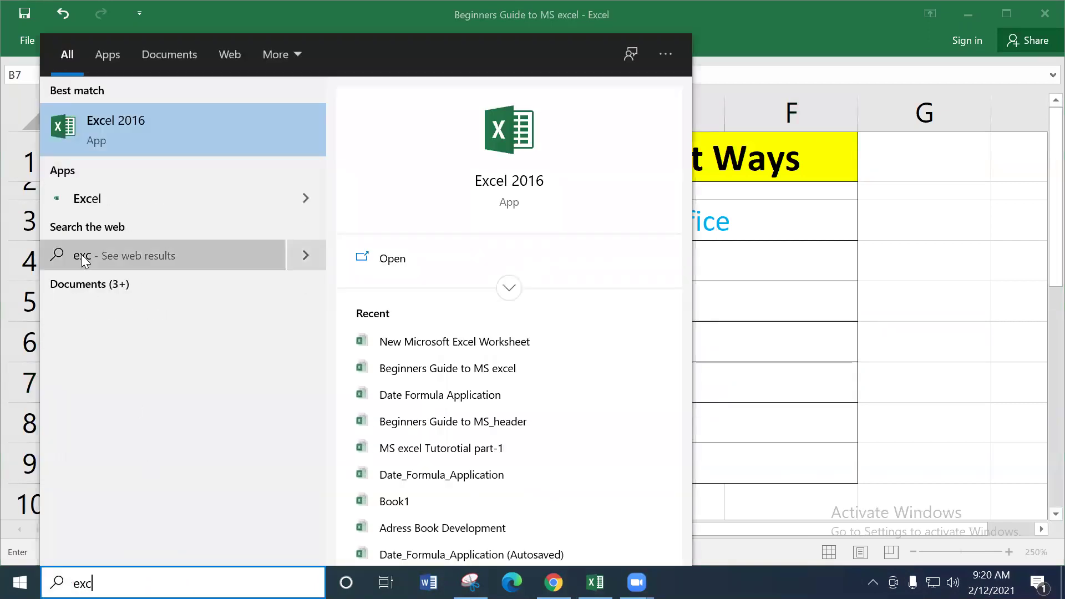
right_click(105, 125)
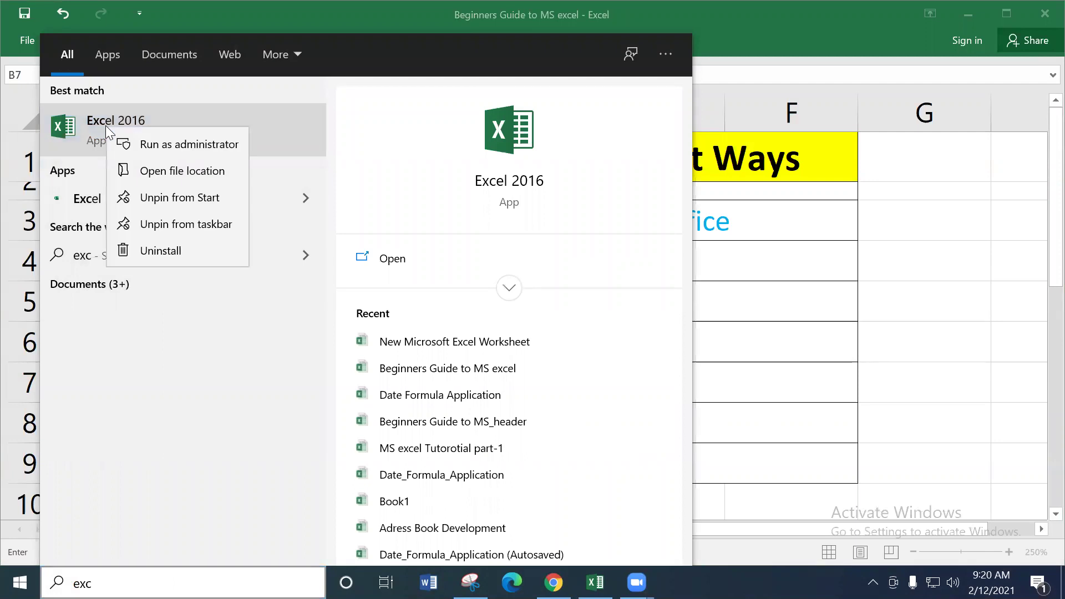
left_click(173, 171)
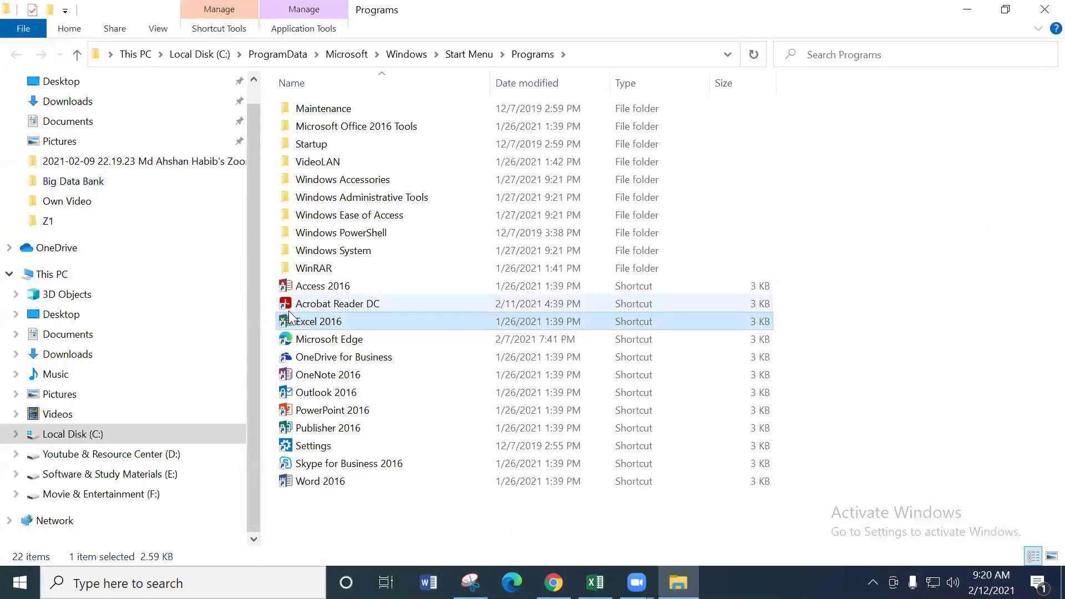
Send a shortcut of Excel 2016 from the Programs folder to the desktop
right_click(330, 324)
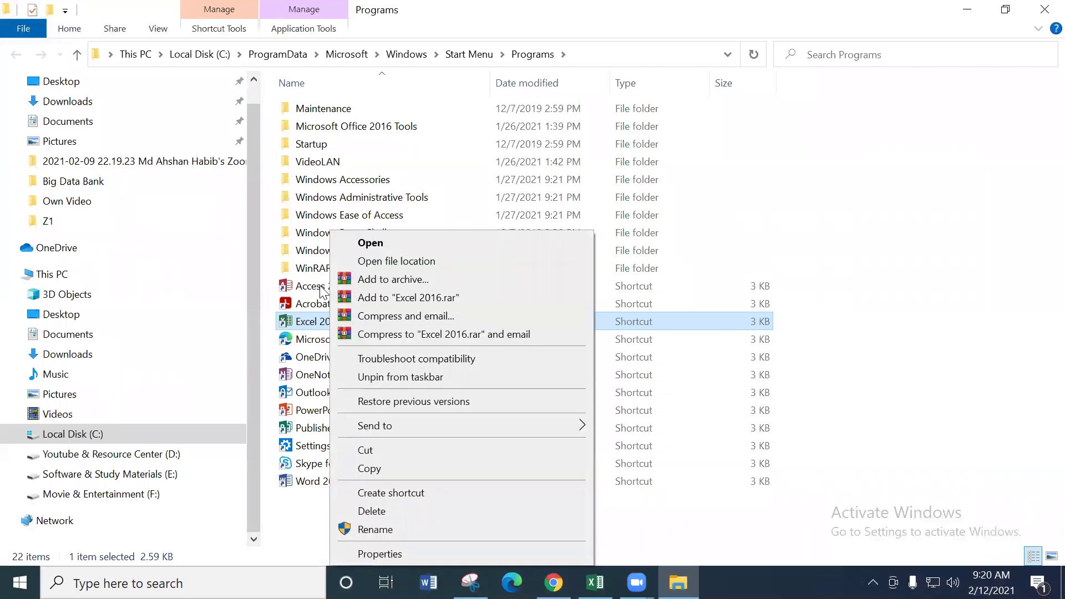
mouse_move(401, 423)
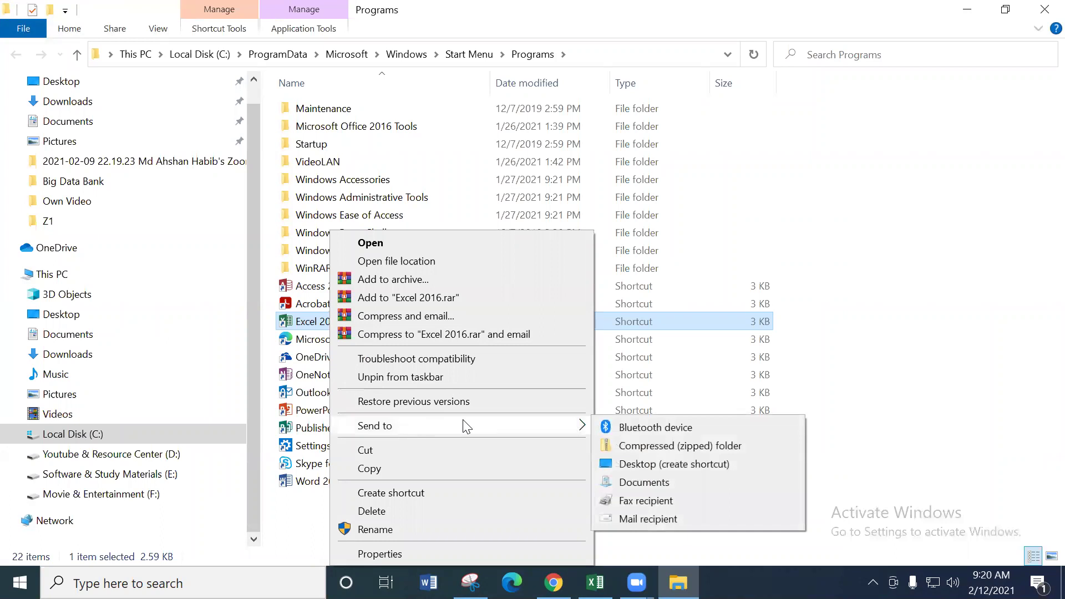
left_click(678, 465)
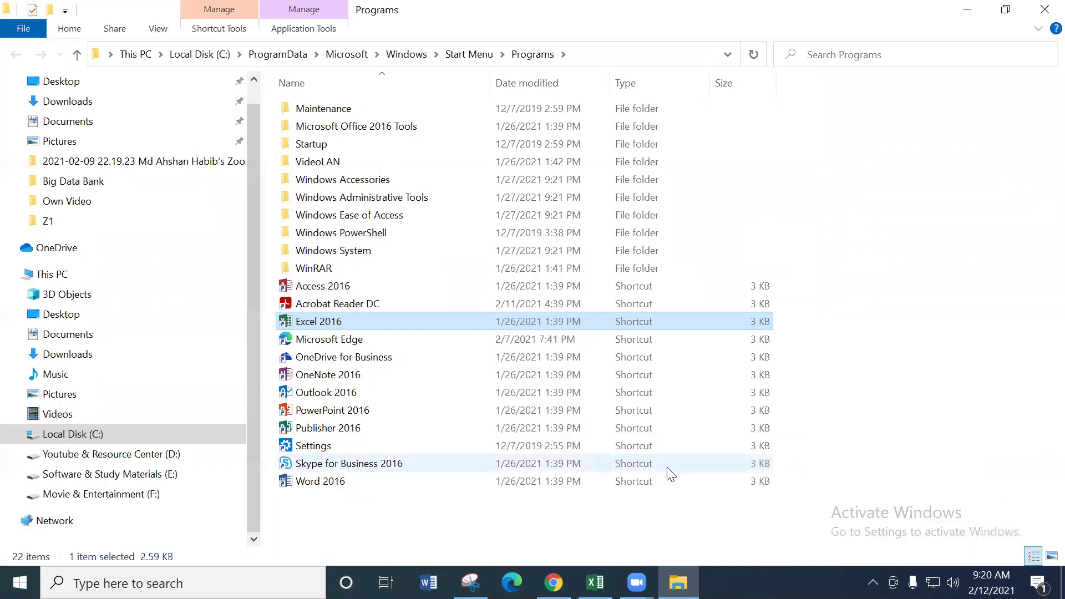
Show the desktop, move the Excel 2016 (2) shortcut to an empty area and rename it "Ex"
key("super+d")
left_click_drag(543, 120, 948, 243)
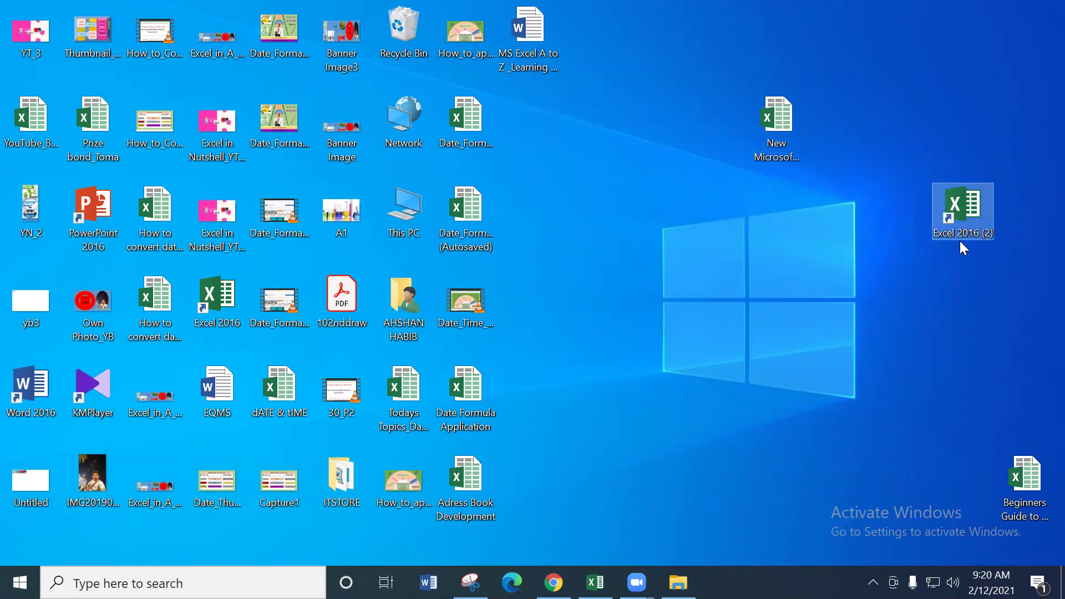
right_click(959, 233)
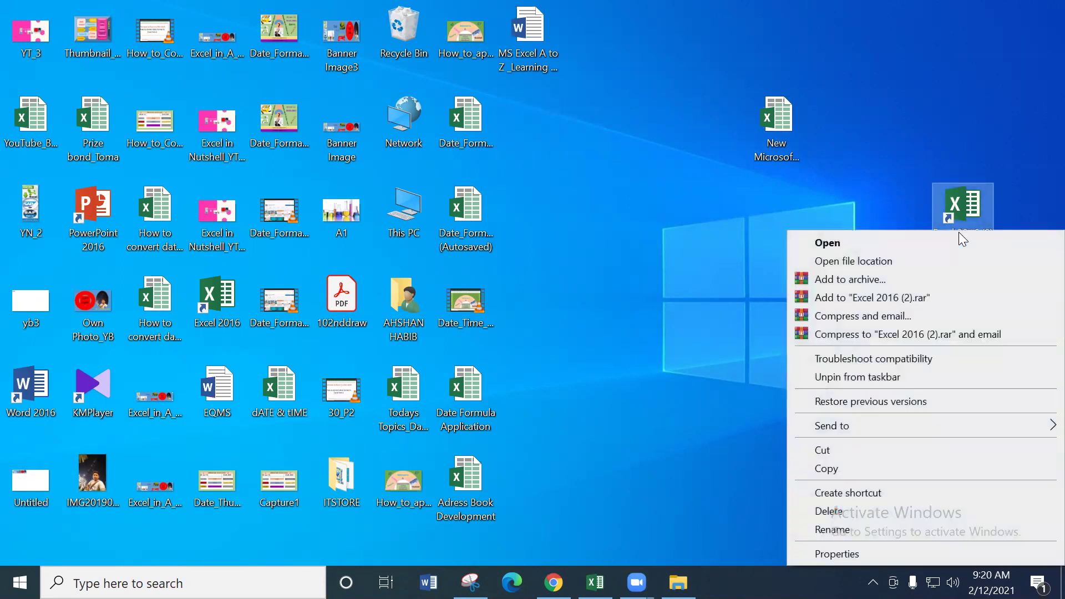
left_click(831, 532)
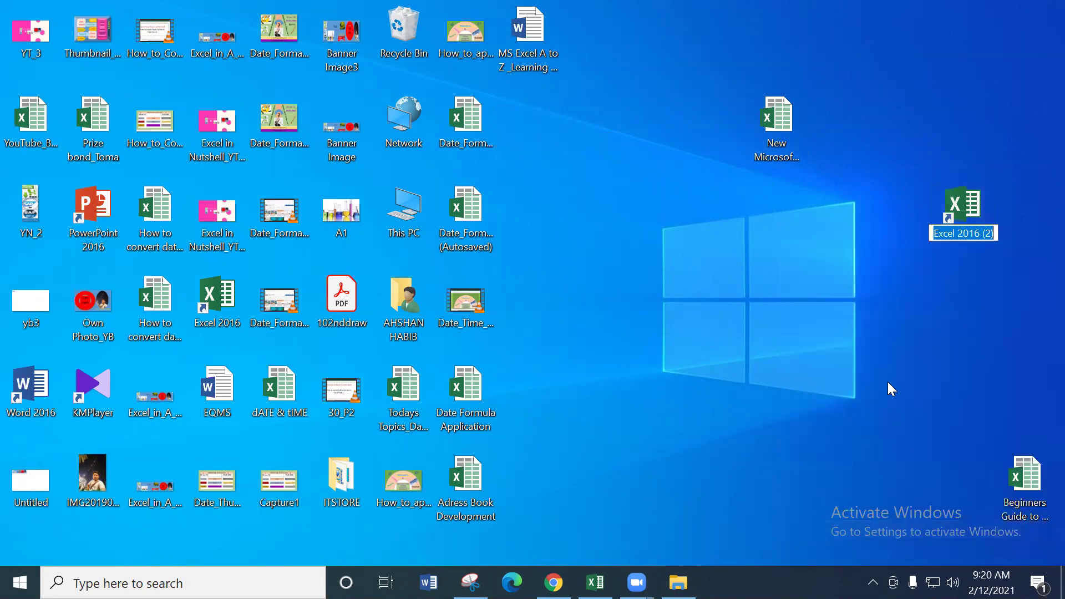
left_click_drag(945, 232, 1016, 237)
key("BackSpace")
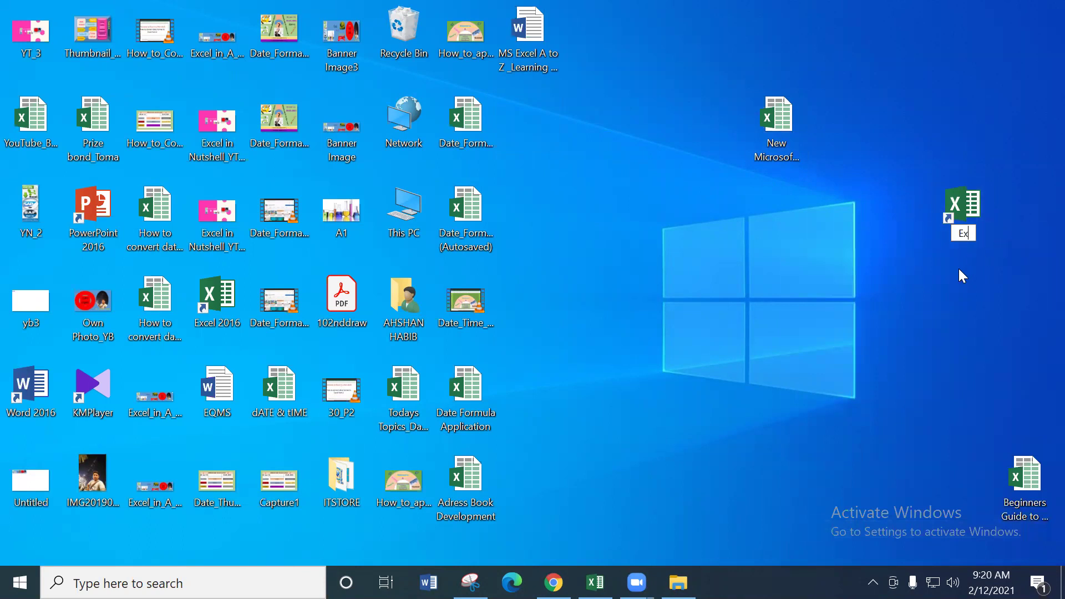
key("Return")
Launch Excel three times from the Ex desktop shortcut, choosing a blank workbook and closing Excel each time
double_click(963, 208)
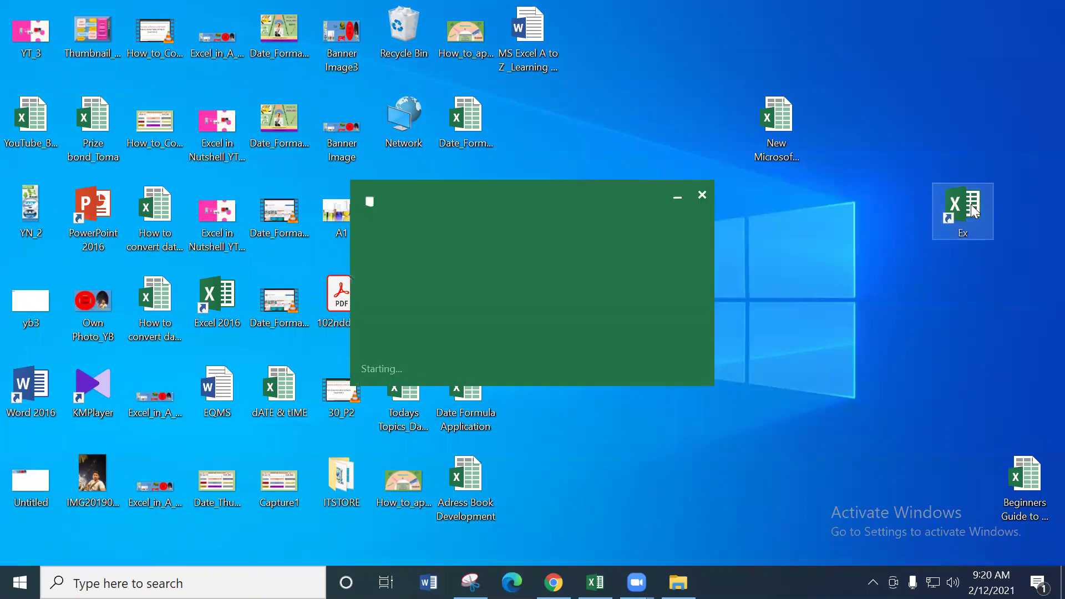
left_click(415, 193)
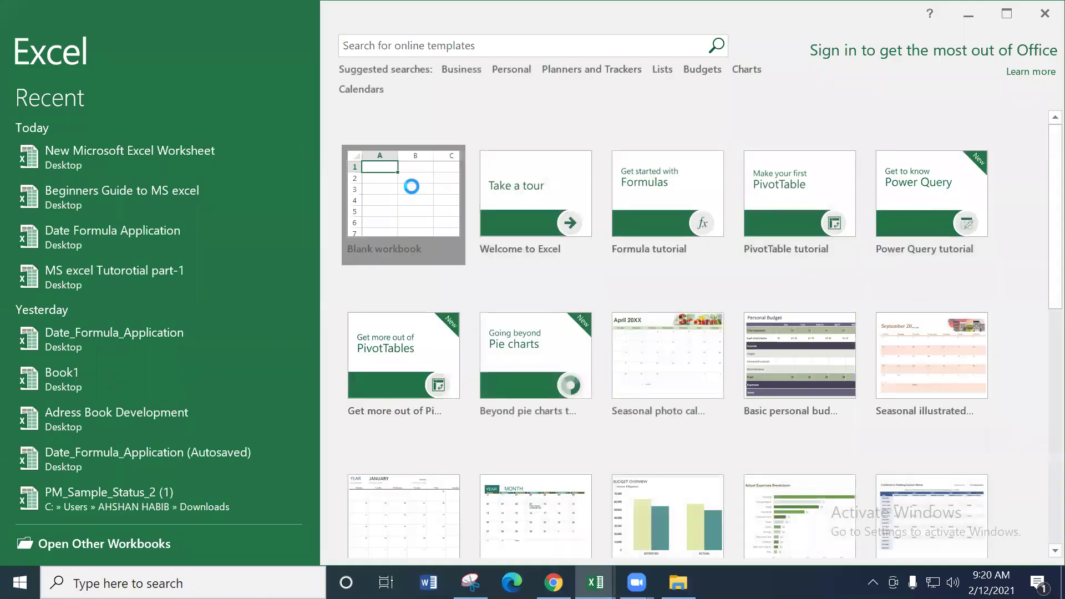
left_click(1042, 17)
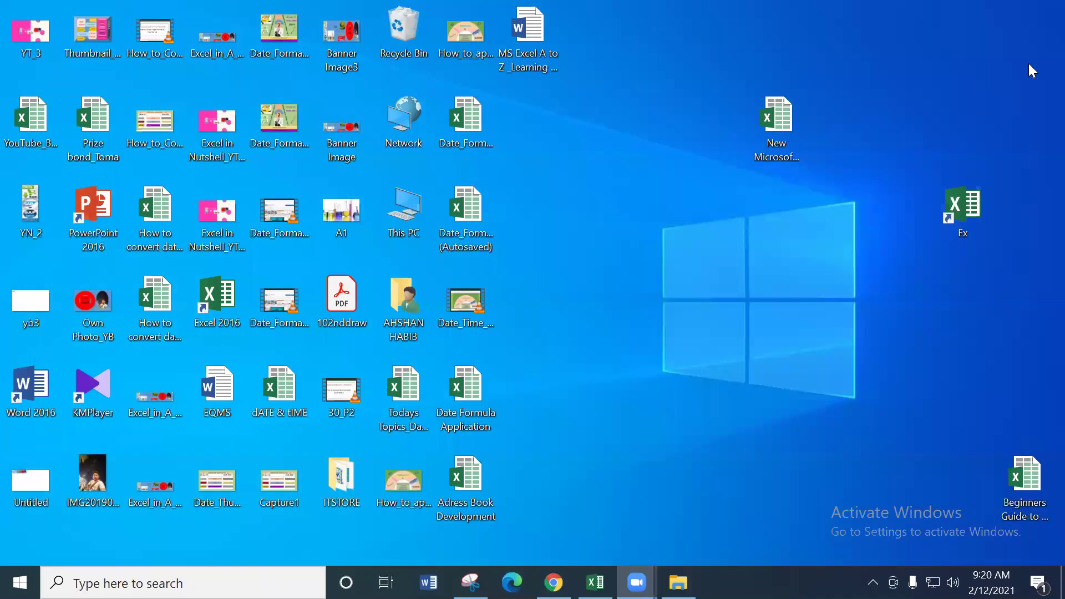
double_click(949, 197)
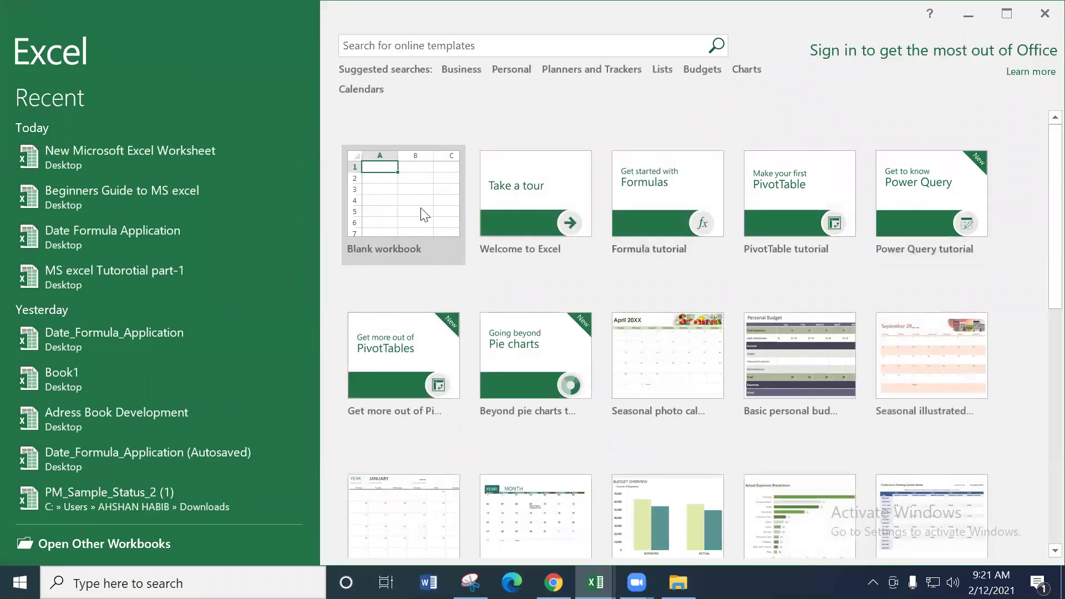
left_click(385, 201)
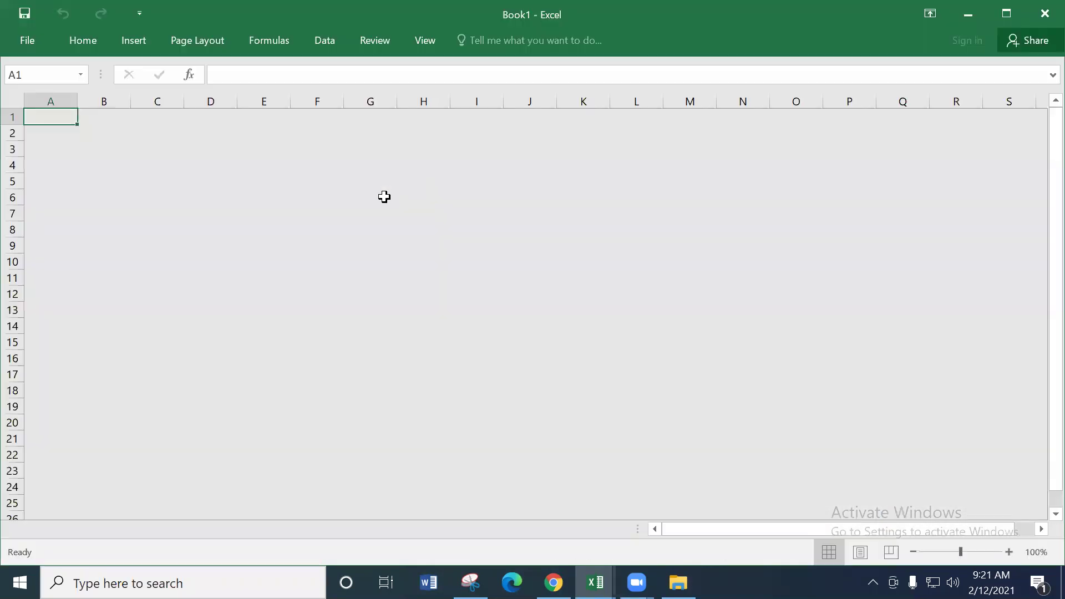
left_click(1043, 15)
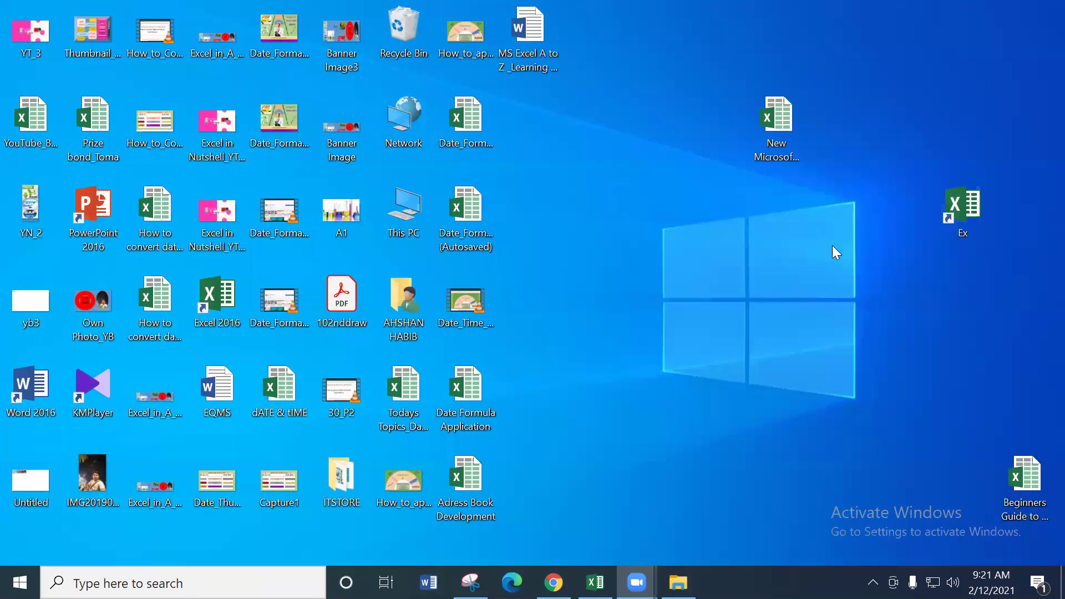
double_click(967, 203)
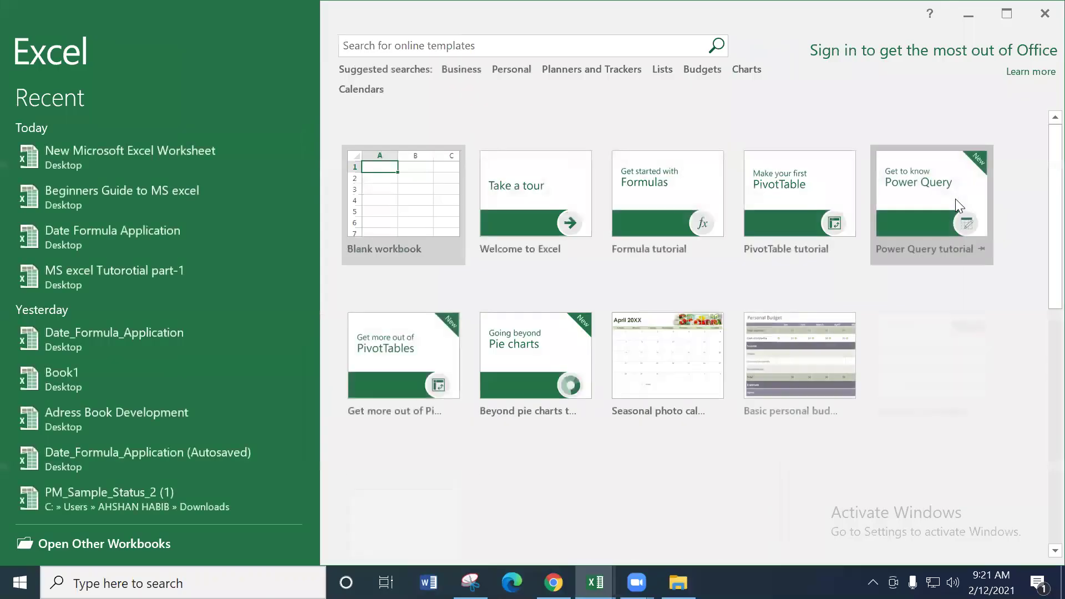
left_click(398, 191)
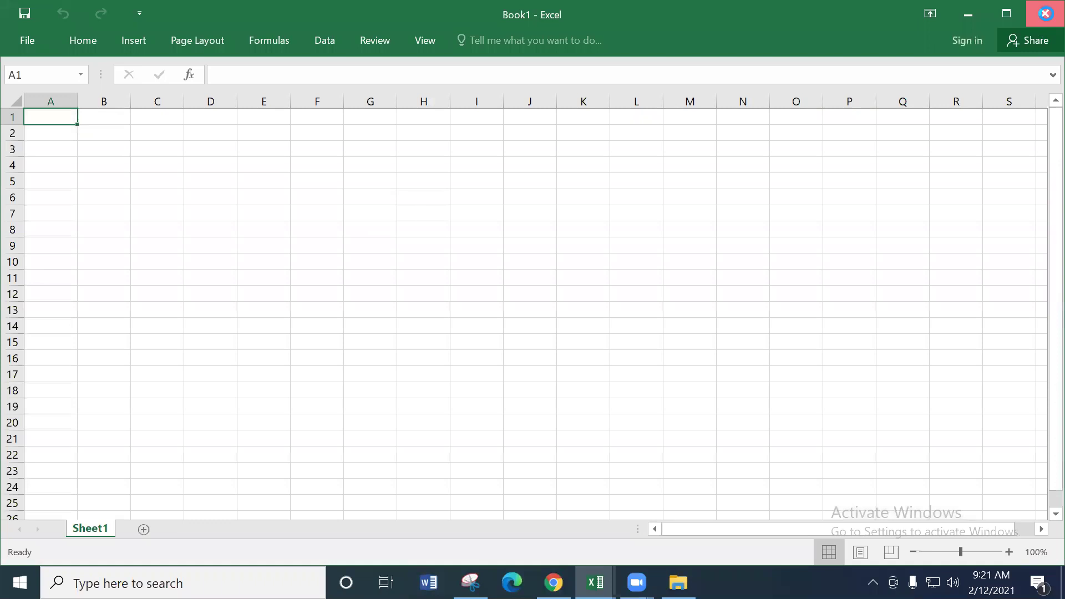
left_click(1044, 13)
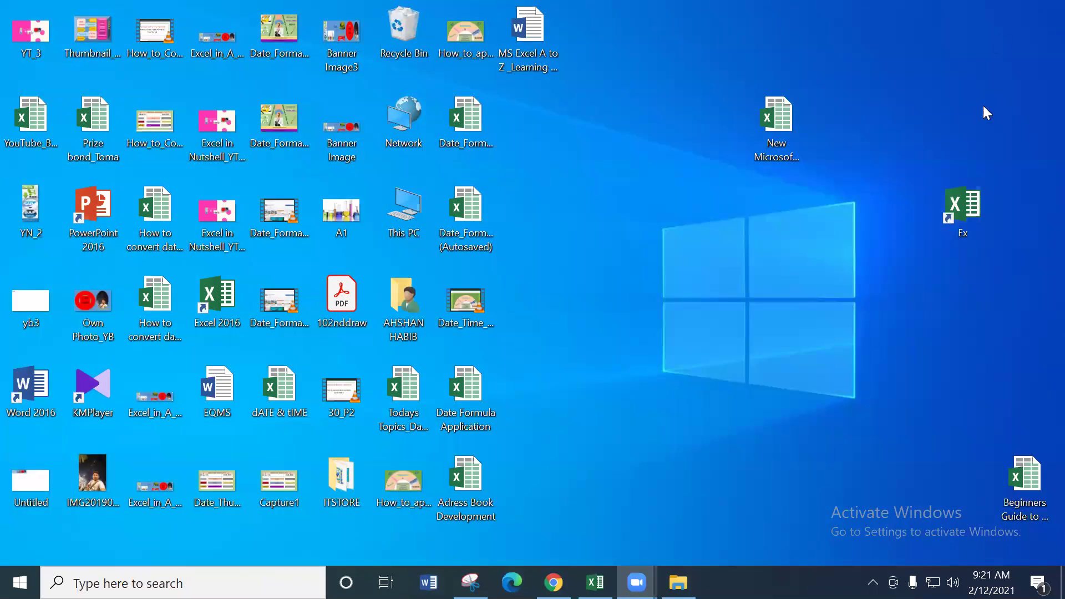
Assign the shortcut key Ctrl + Shift + E to the Ex desktop shortcut in its properties and apply the change
right_click(966, 203)
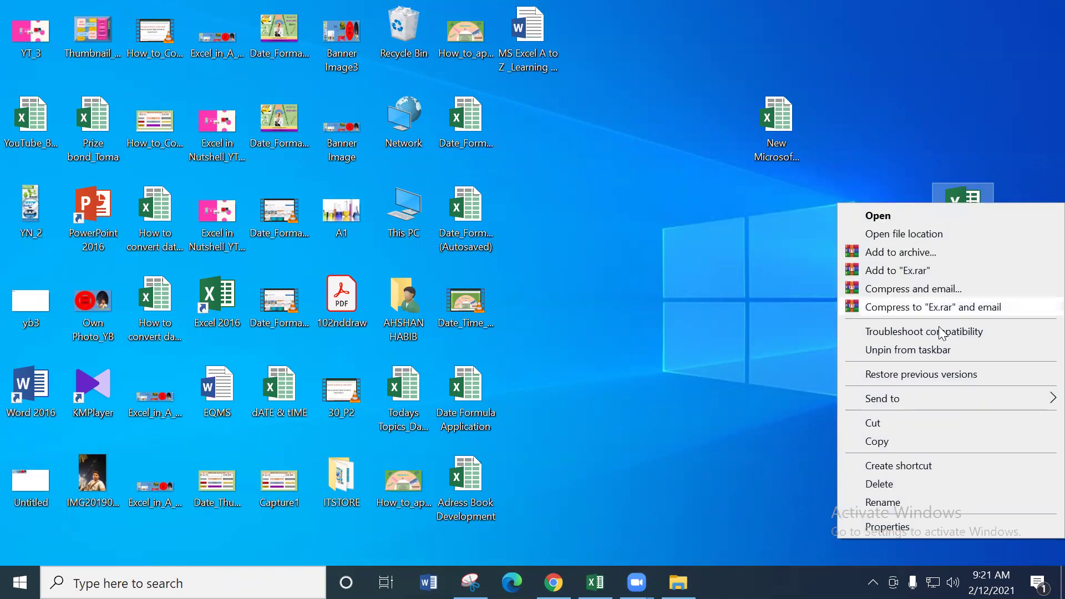
left_click(887, 527)
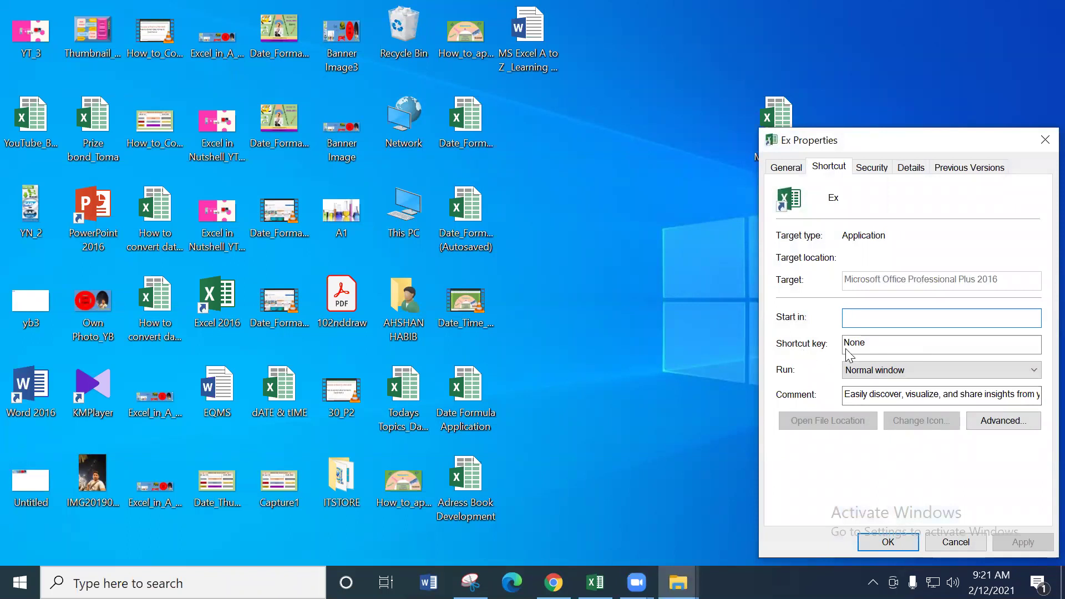
left_click(874, 345)
key("ctrl+shift")
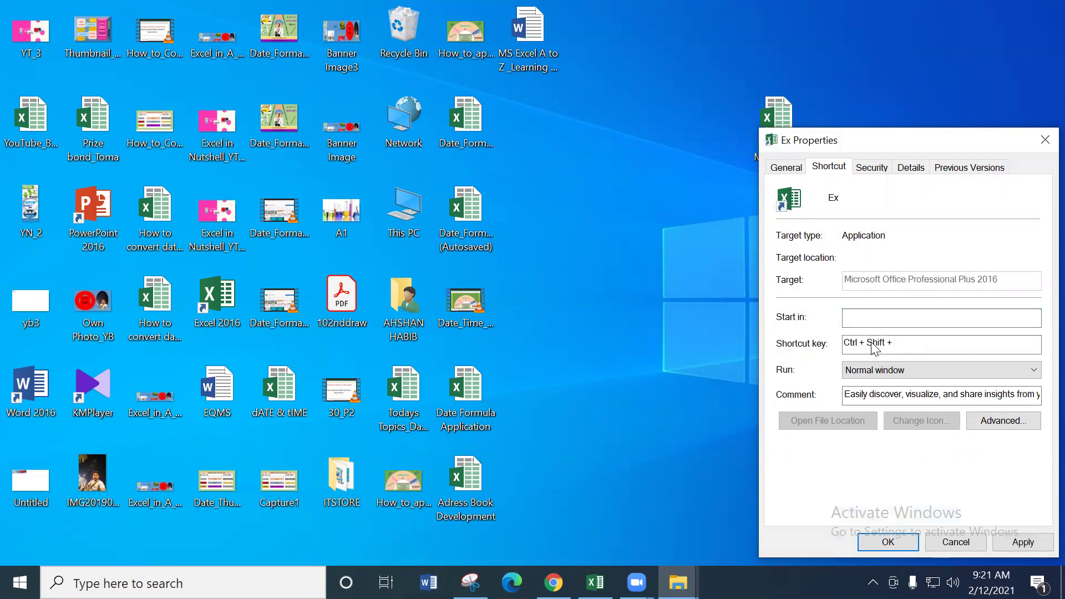
key("ctrl+shift+e")
left_click(1023, 542)
left_click(887, 542)
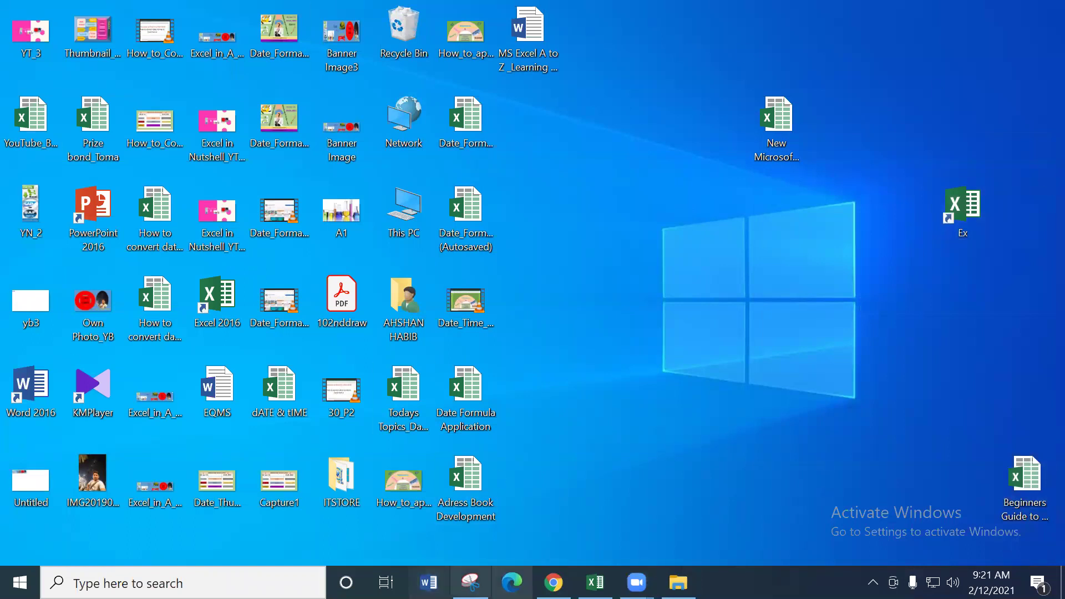
From the Windows Accessories folder, launch Excel with the assigned shortcut key, choose a blank workbook, and close Excel and File Explorer
left_click(678, 582)
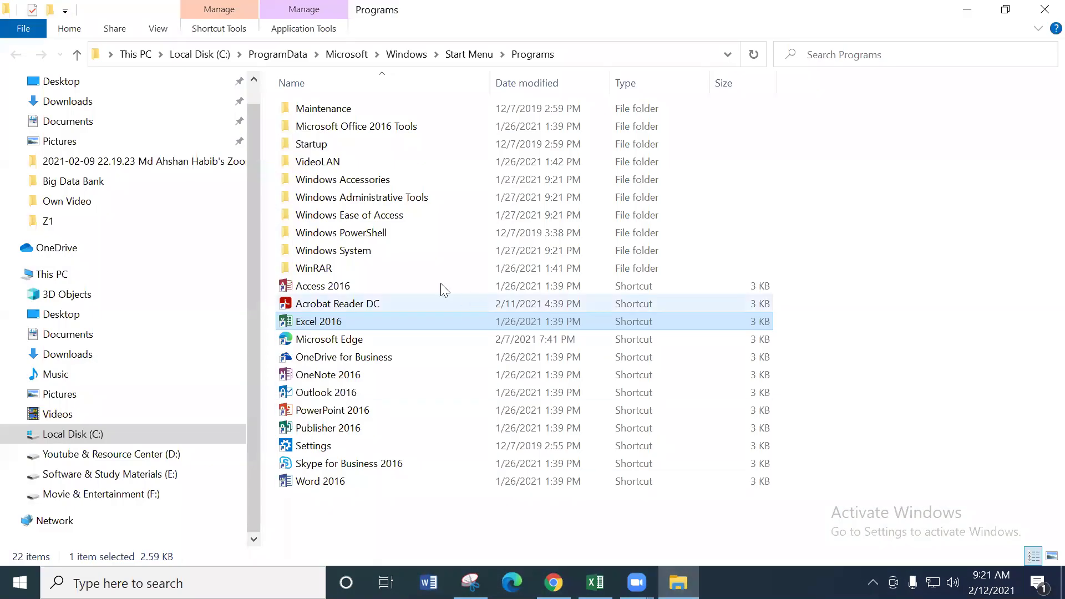
double_click(325, 181)
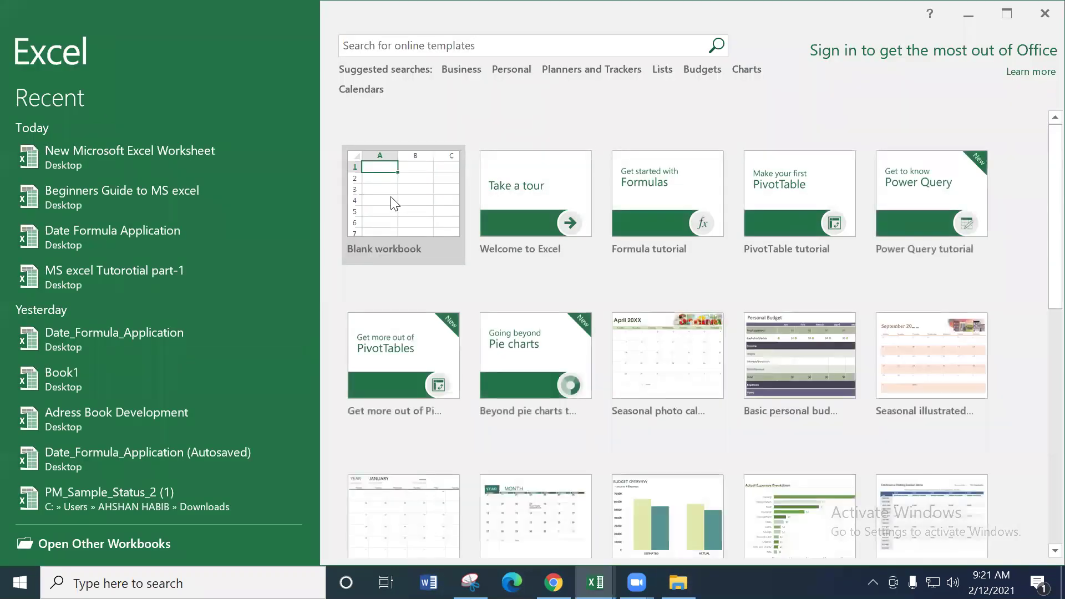
left_click(398, 211)
left_click(1045, 13)
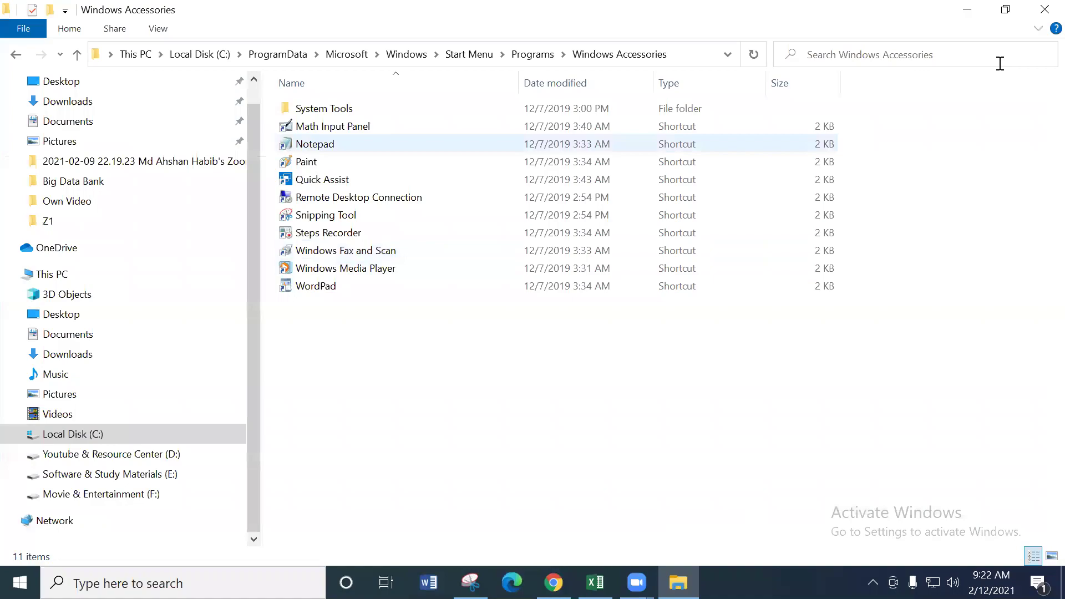
left_click(1042, 12)
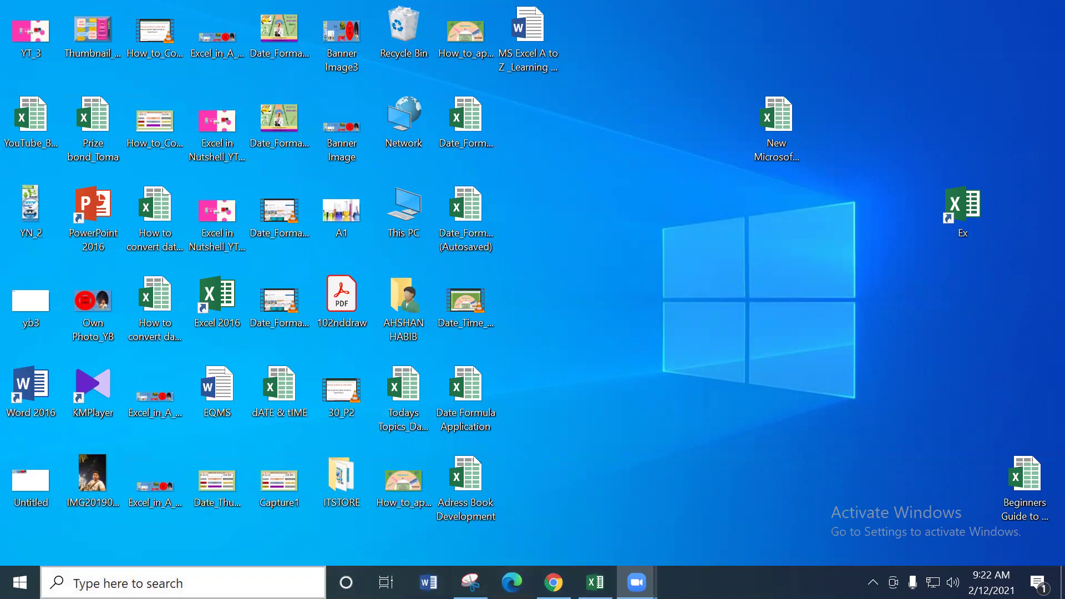
Browse to the Own Video folder on drive D:, launch a blank Excel workbook with the assigned shortcut key, and close both windows
left_click(19, 567)
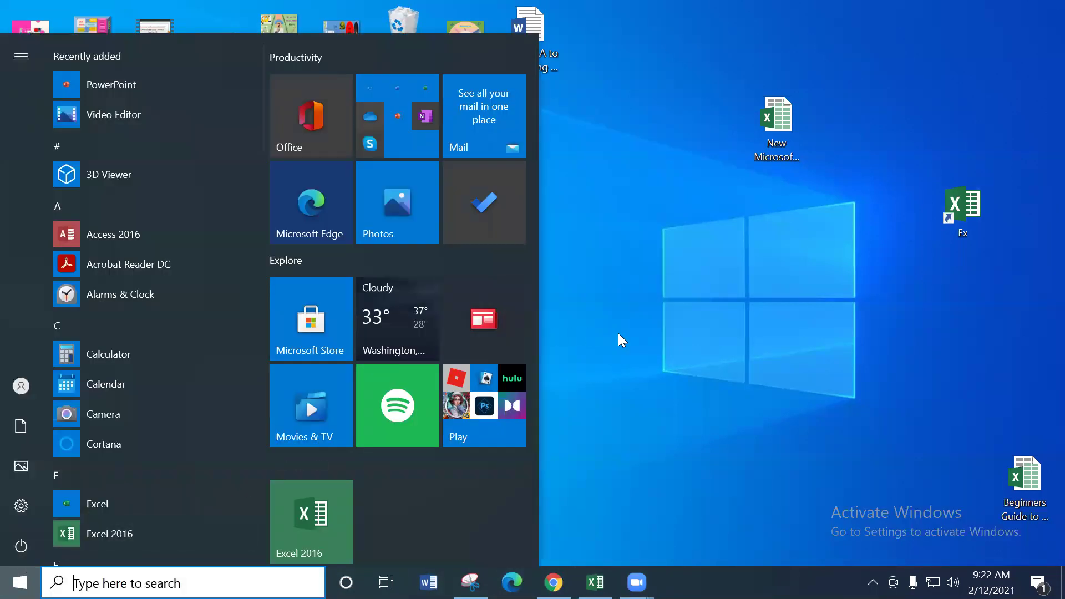
key("super+e")
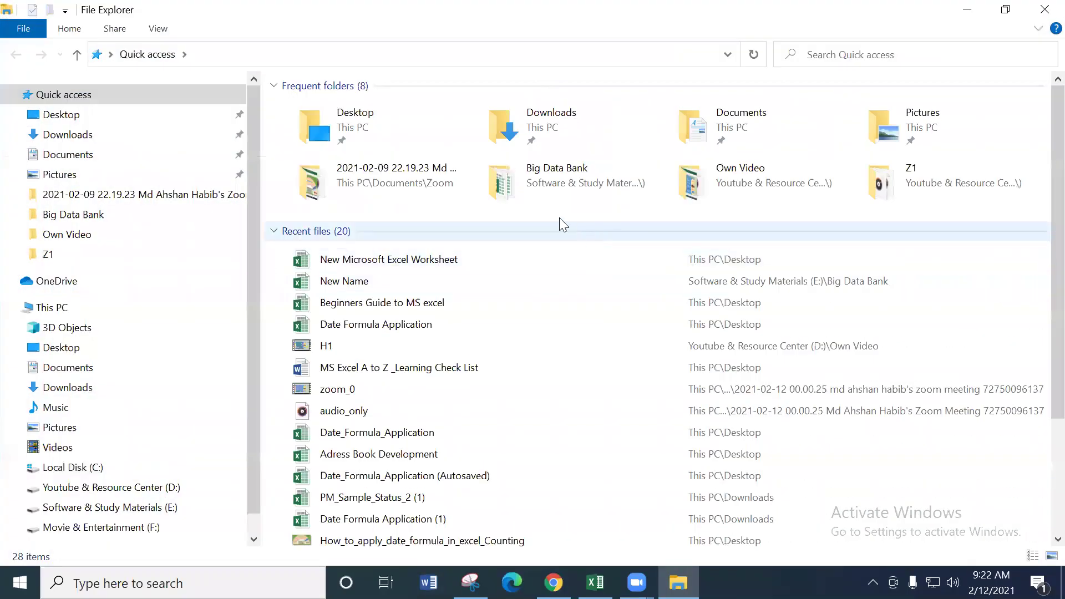
left_click(77, 489)
double_click(310, 110)
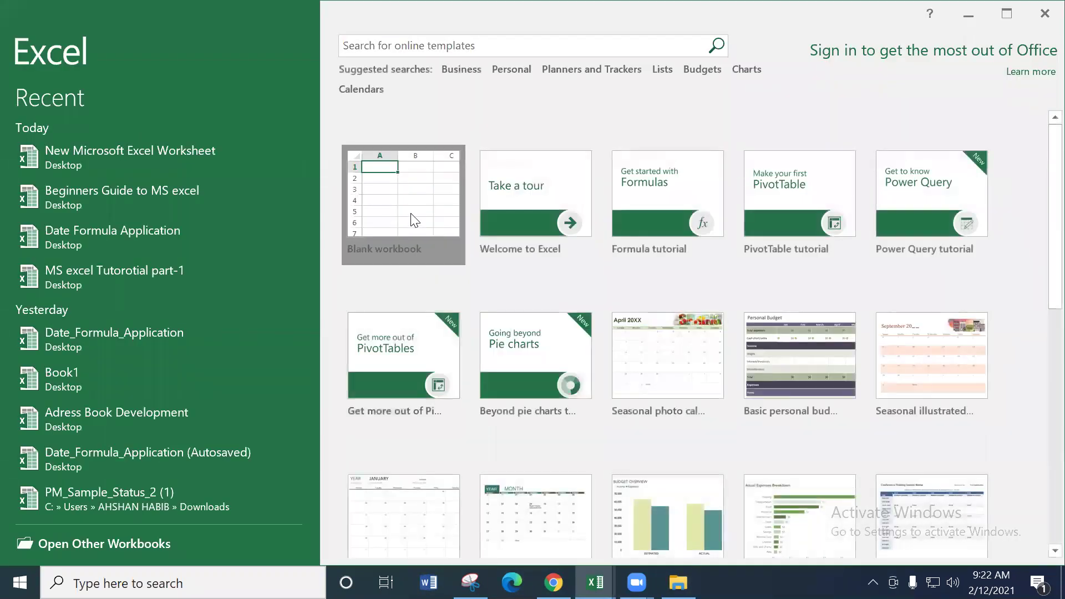
left_click(413, 220)
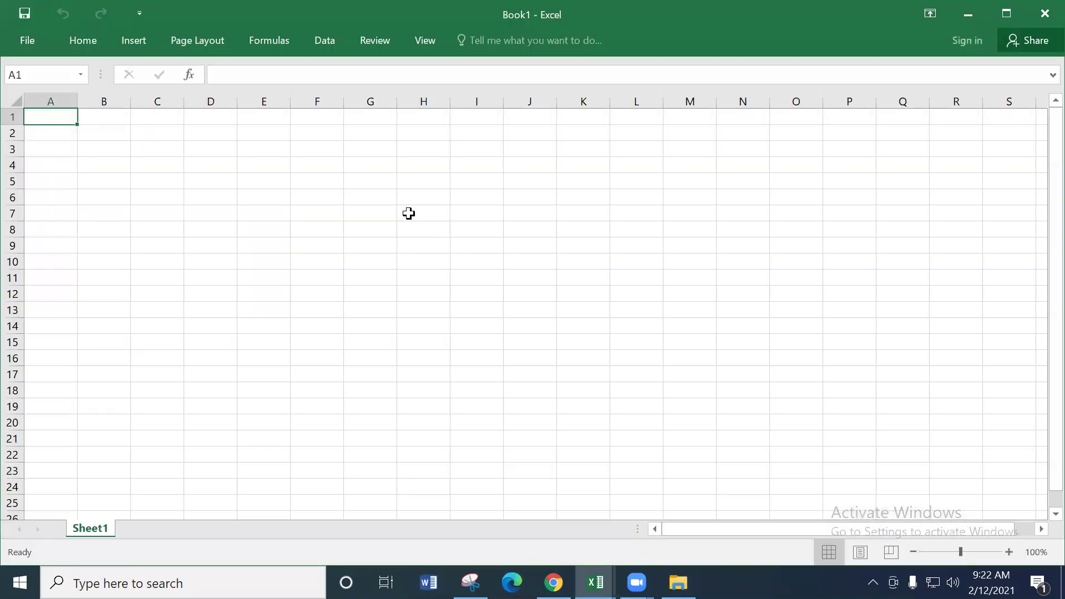
left_click(1042, 13)
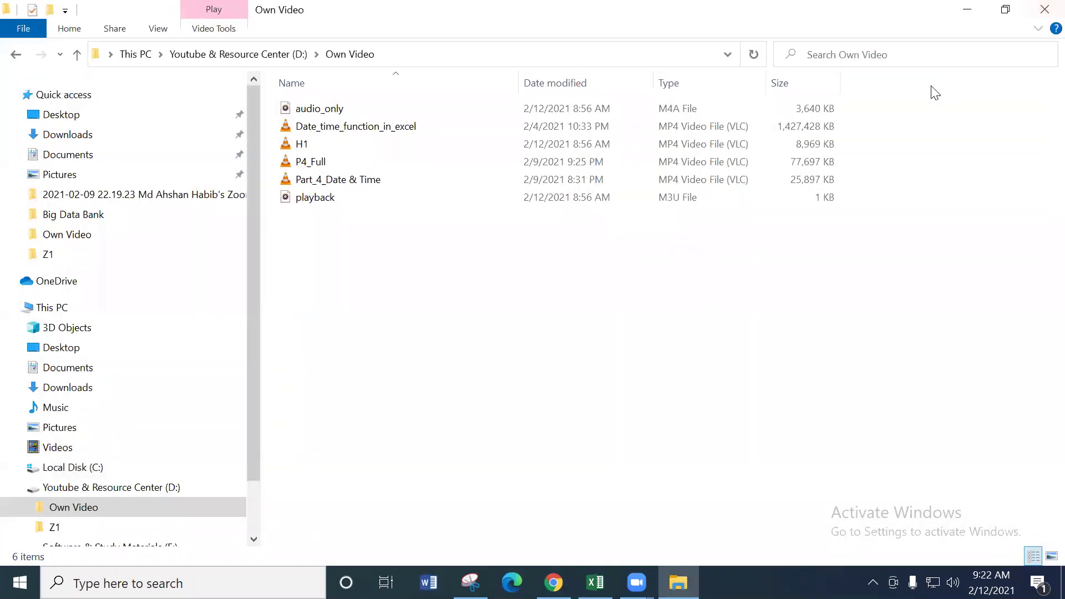
left_click(1044, 9)
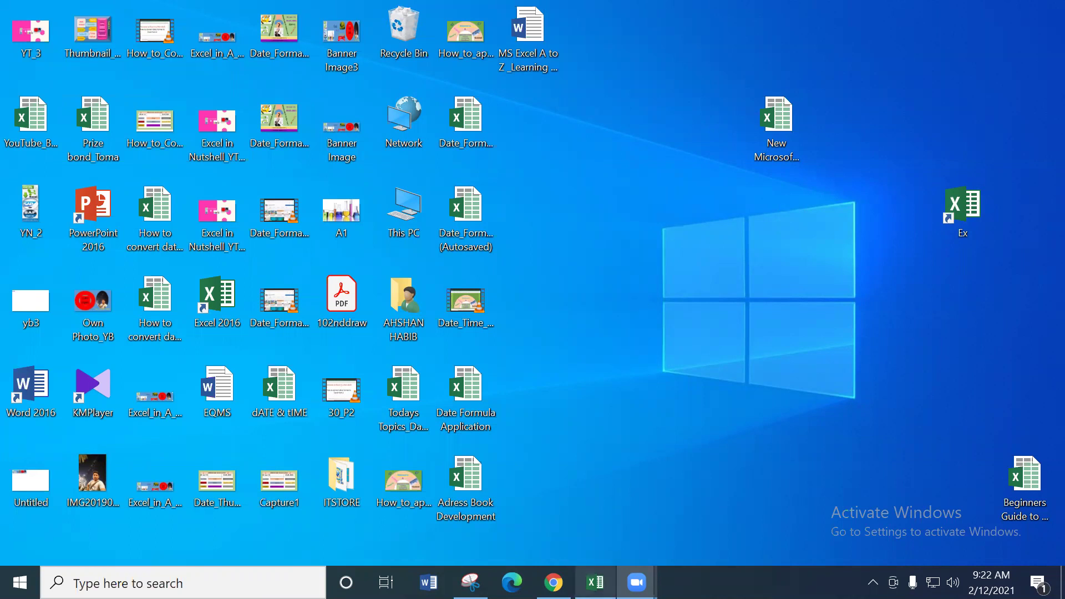
Switch to the Beginners Guide to MS excel workbook and undo the stray "exce" entry in cell B7
left_click(595, 583)
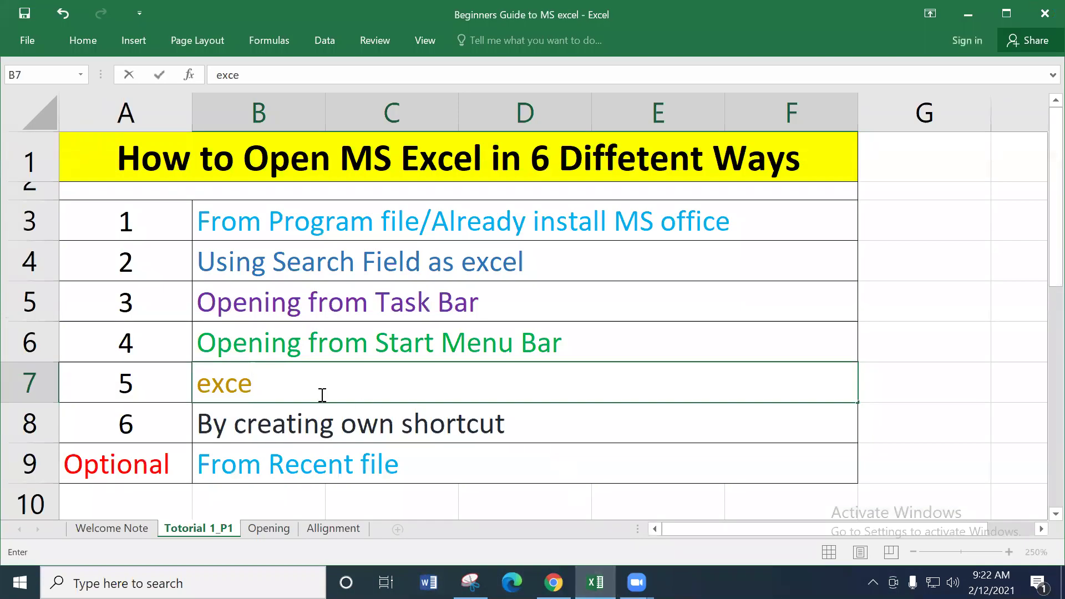
key("Return")
key("ctrl+z")
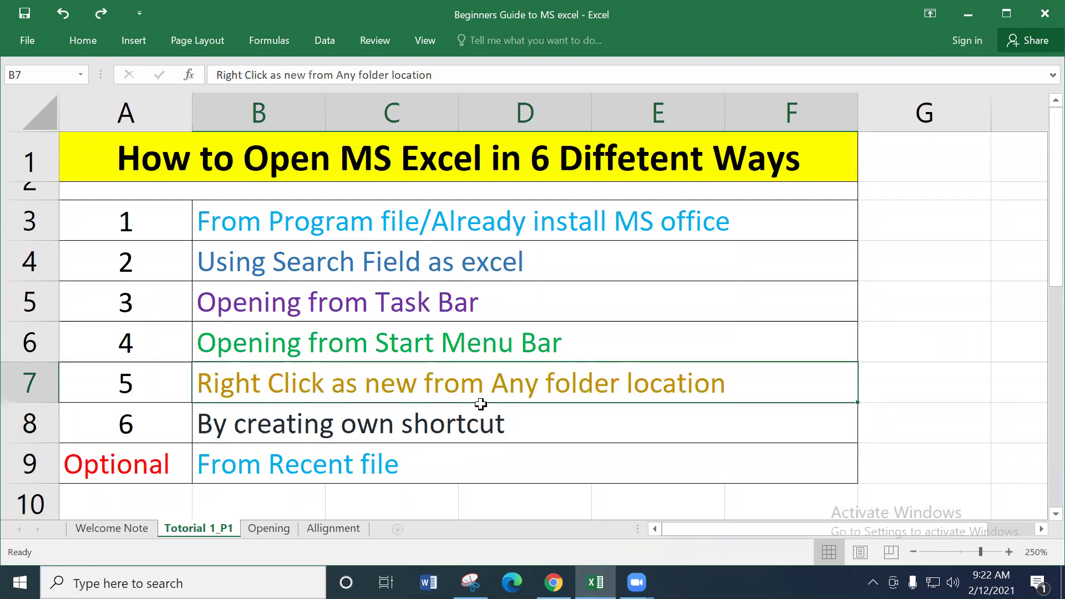
Review the six listed opening methods by highlighting A3:F8, and look at the Excel entries in the Start menu
left_click(377, 420)
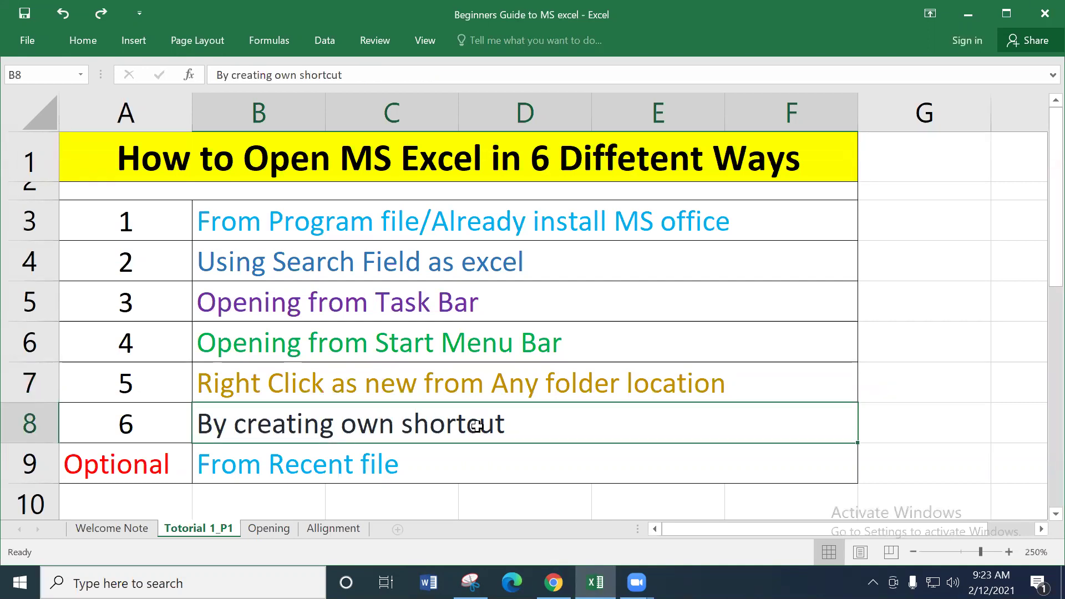
left_click_drag(123, 224, 282, 401)
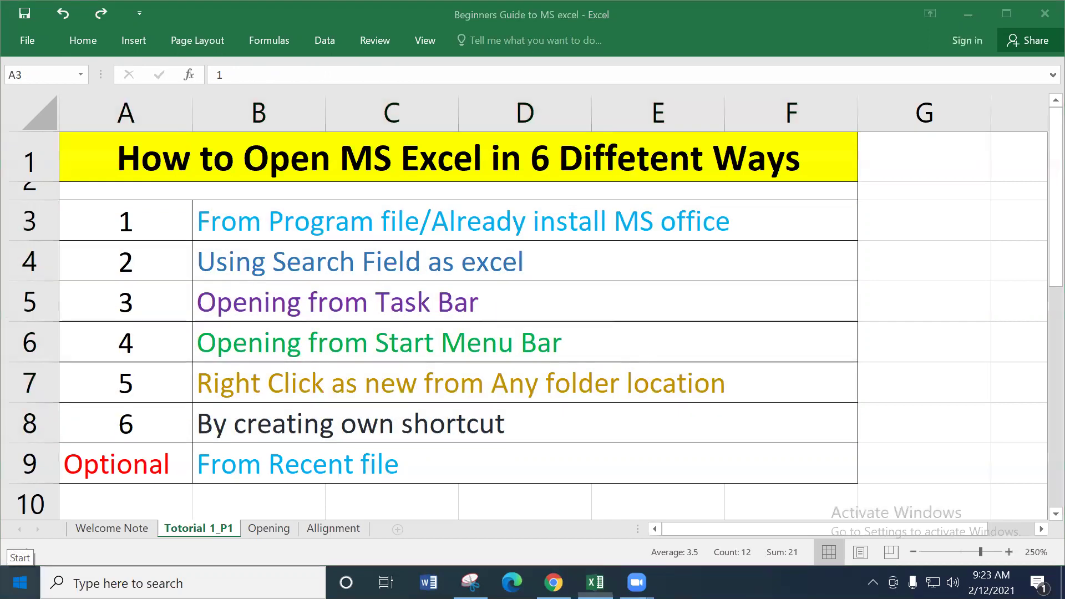
left_click(20, 583)
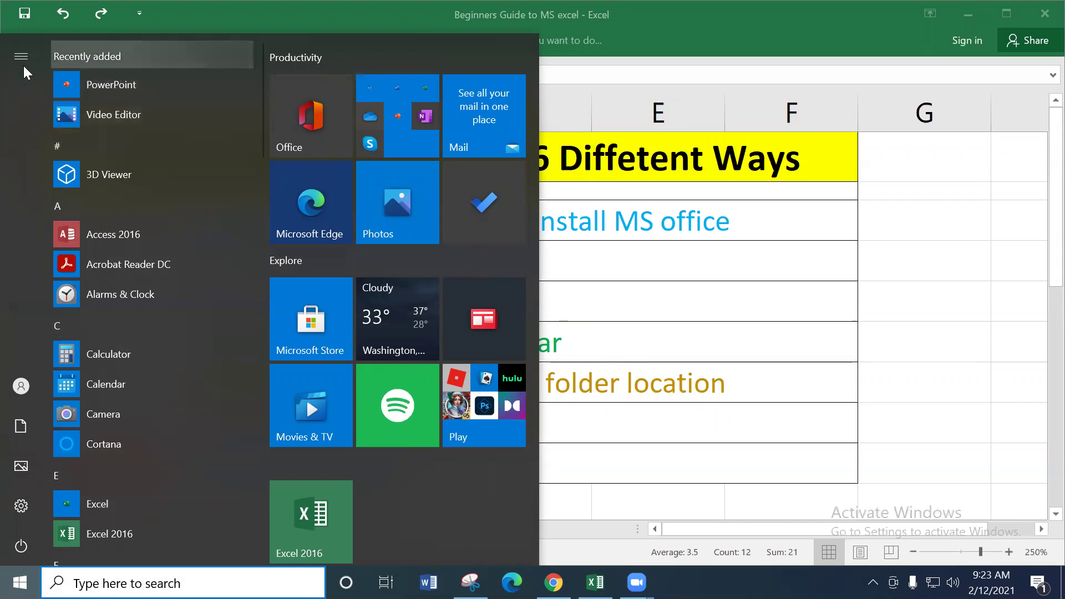
left_click(889, 315)
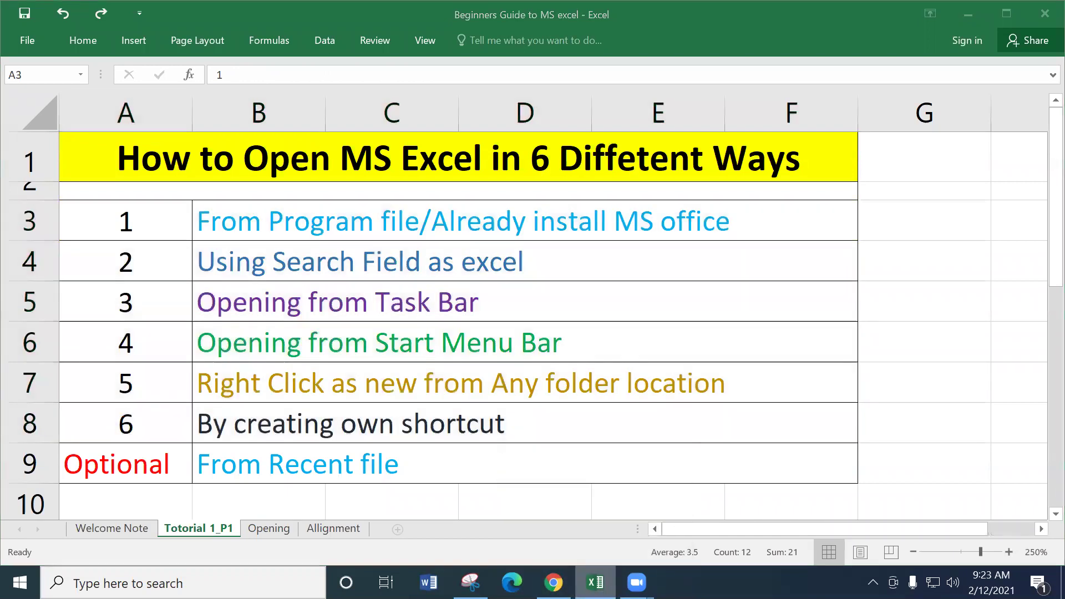
Open a new Excel 2016 workbook from the jump list of the Excel taskbar icon, and close that workbook
right_click(595, 582)
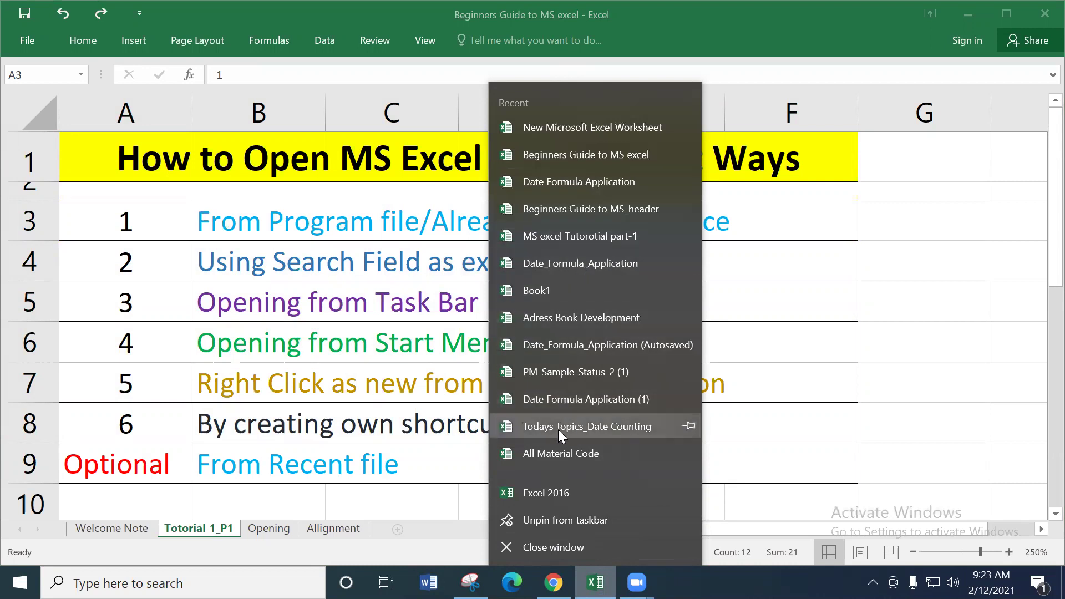
left_click(545, 494)
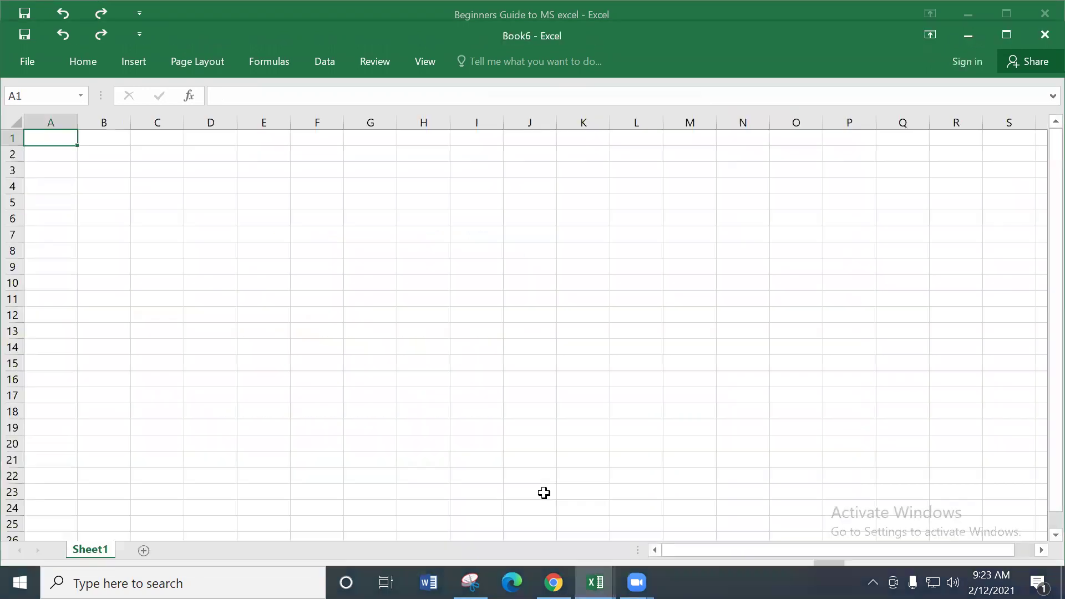
left_click(1041, 34)
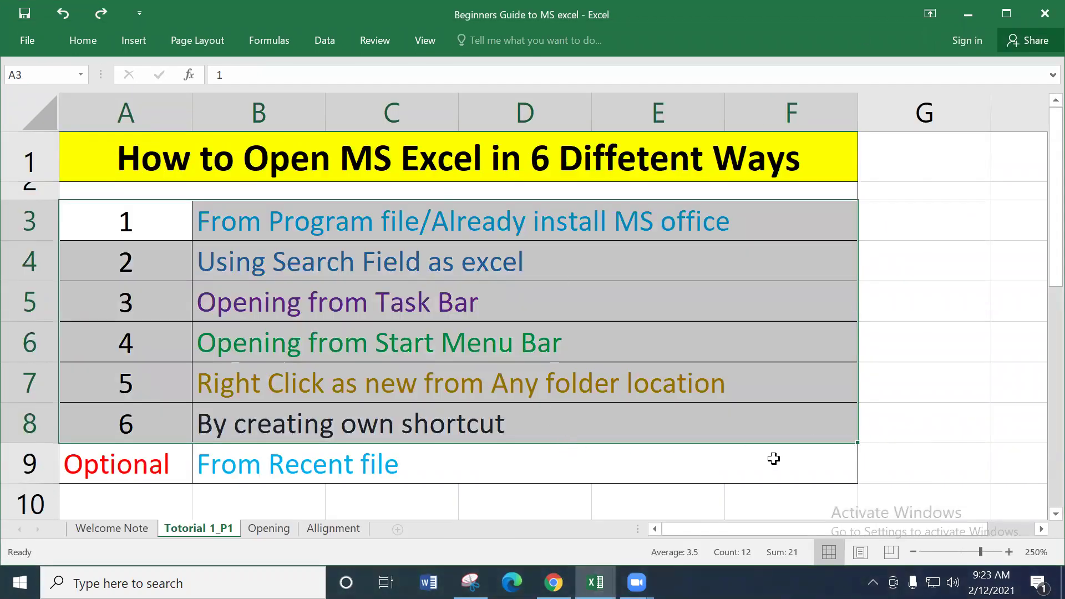